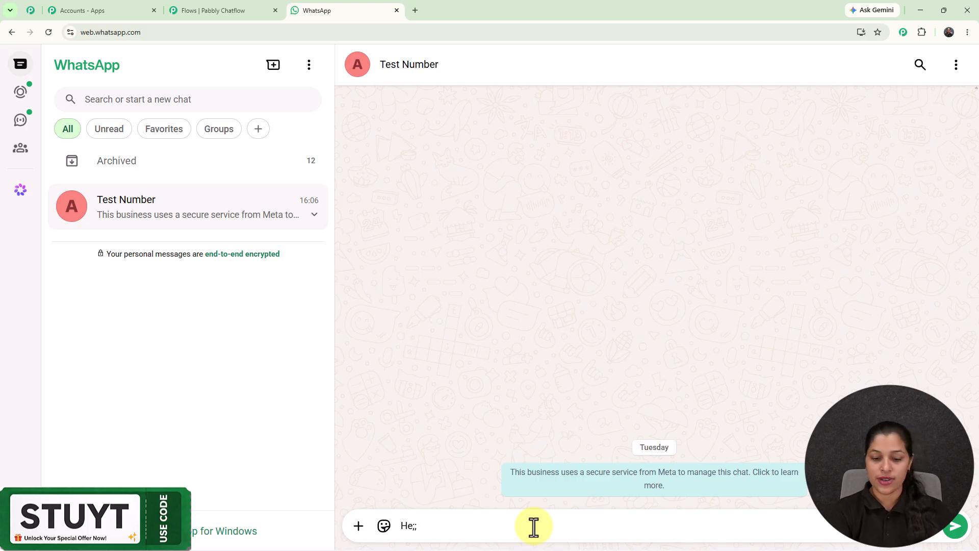
- Send the message "Hello" in the Test Number chat and answer the salon's welcome message with Book Appointment
{"action": "key", "text": "BackSpace"}
{"action": "type", "text": "llo"}
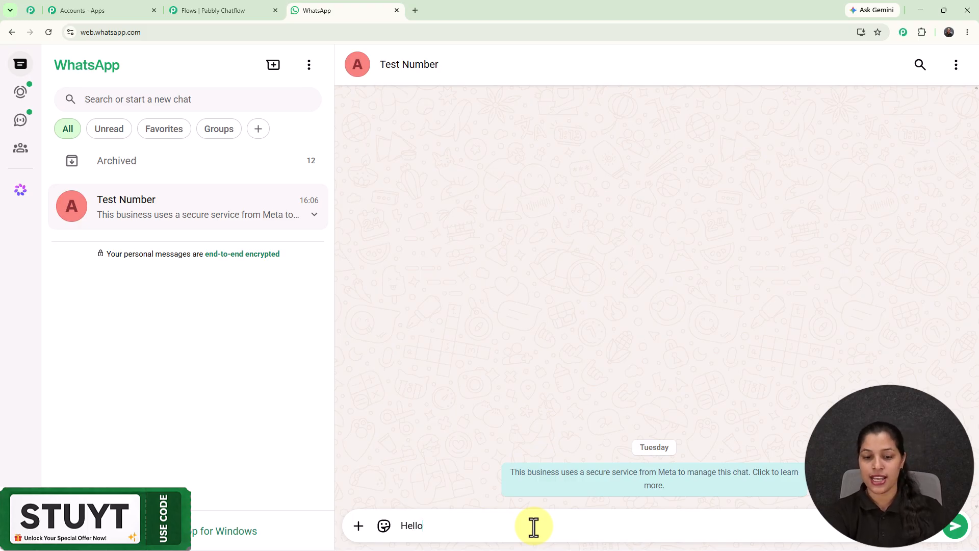
{"action": "key", "text": "Return"}
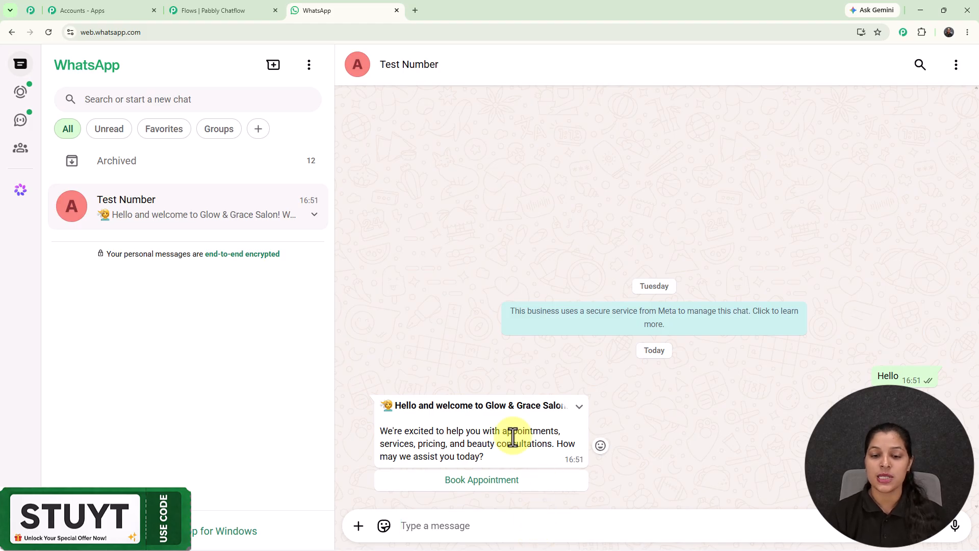
{"action": "double_click", "coordinate": [482, 482]}
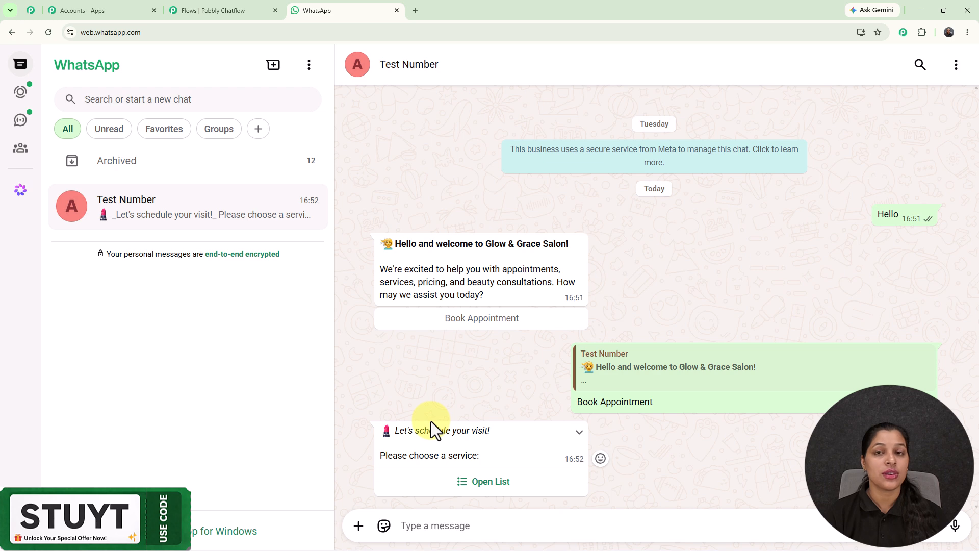
- Choose Haircut & Styling from the salon's service list and send the selection
{"action": "left_click", "coordinate": [478, 480]}
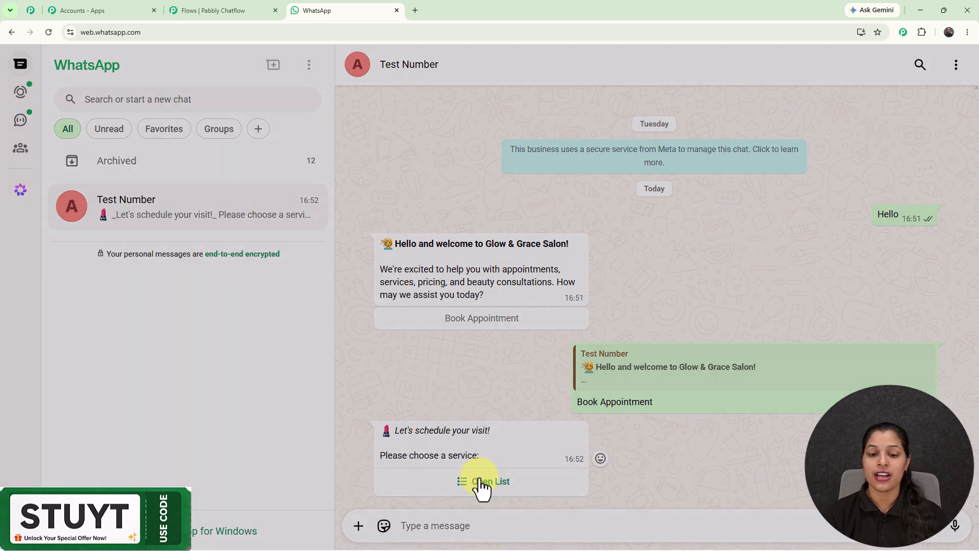
{"action": "left_click", "coordinate": [441, 153]}
{"action": "left_click", "coordinate": [586, 480]}
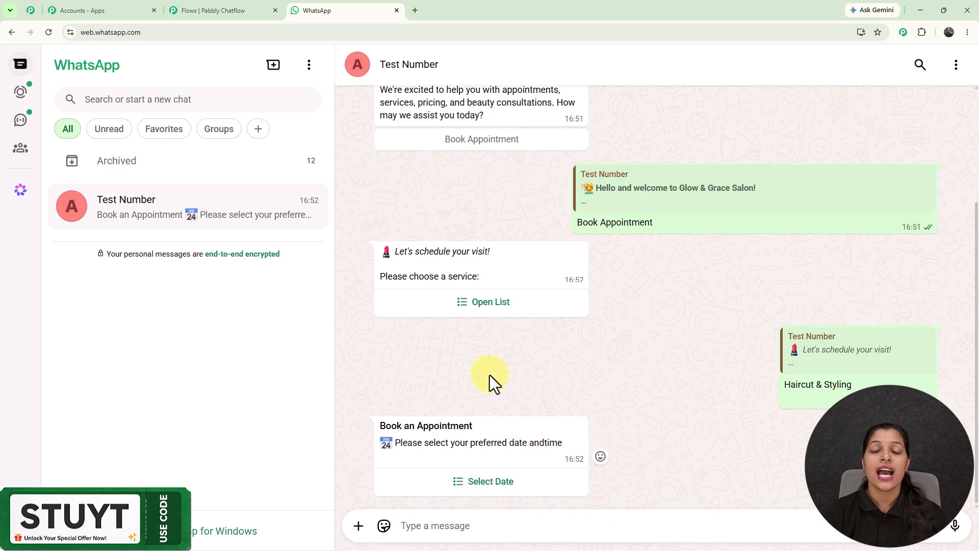
- Select Tue, Jun 23, 2026 as the appointment date and send it
{"action": "left_click", "coordinate": [476, 484]}
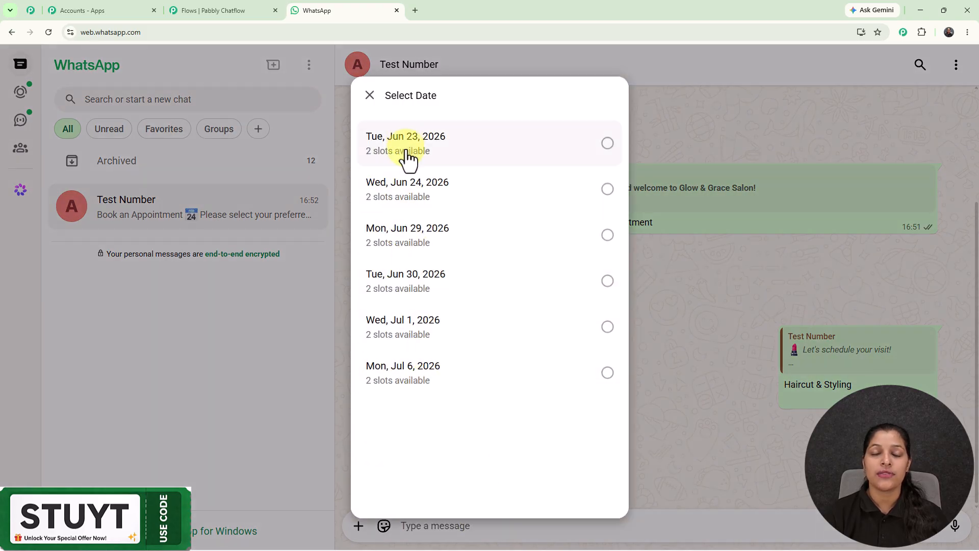
{"action": "left_click", "coordinate": [408, 160]}
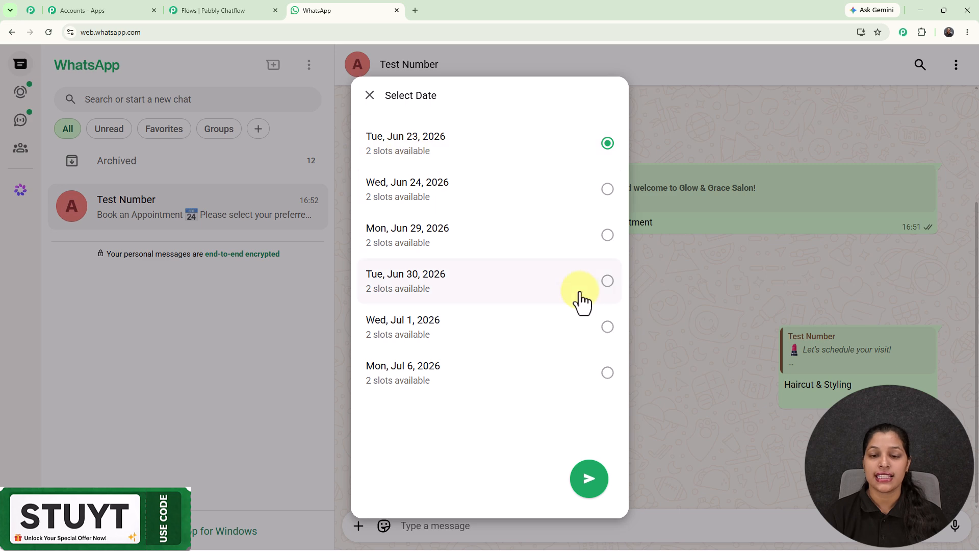
{"action": "left_click", "coordinate": [587, 482]}
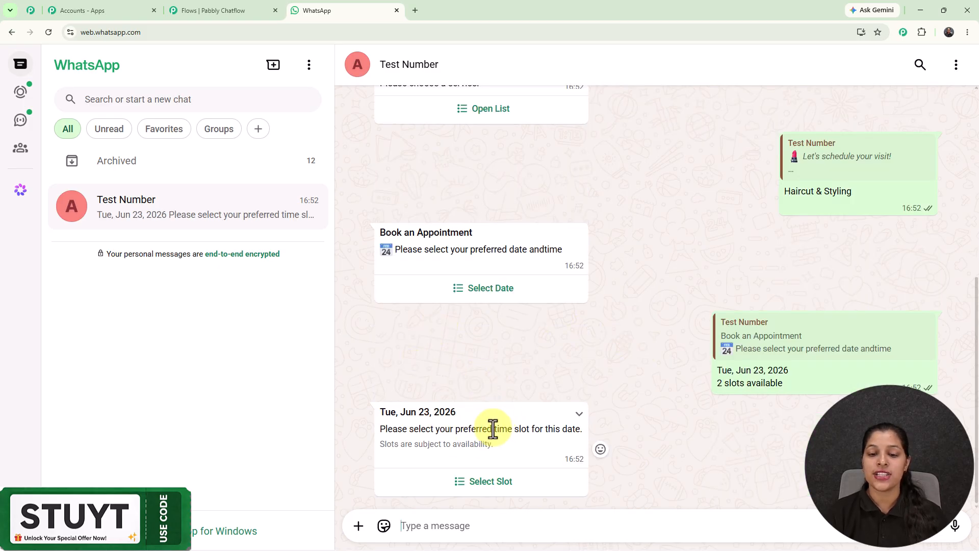
- Select the 10:00 - 11:00 time slot for the appointment and send it
{"action": "left_click_drag", "start_coordinate": [492, 430], "coordinate": [559, 430]}
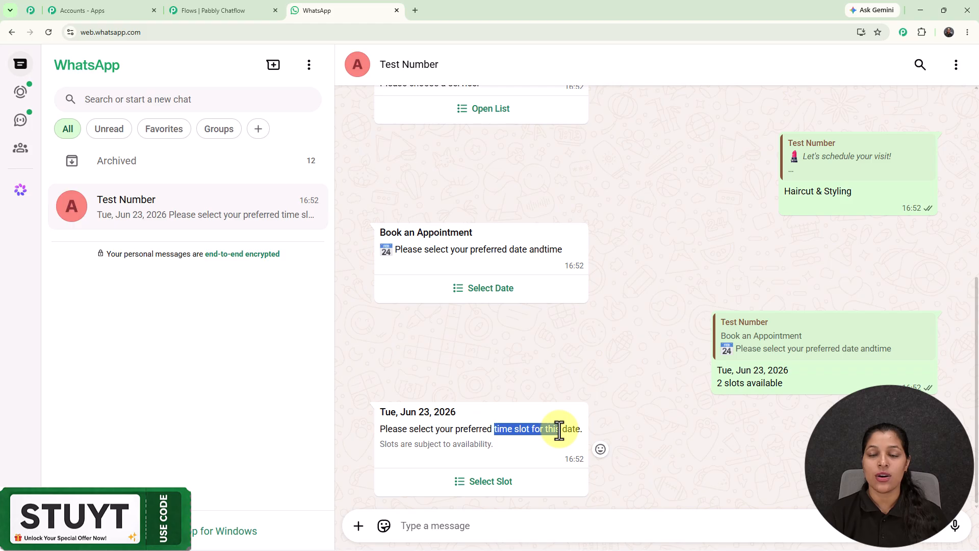
{"action": "left_click", "coordinate": [486, 490]}
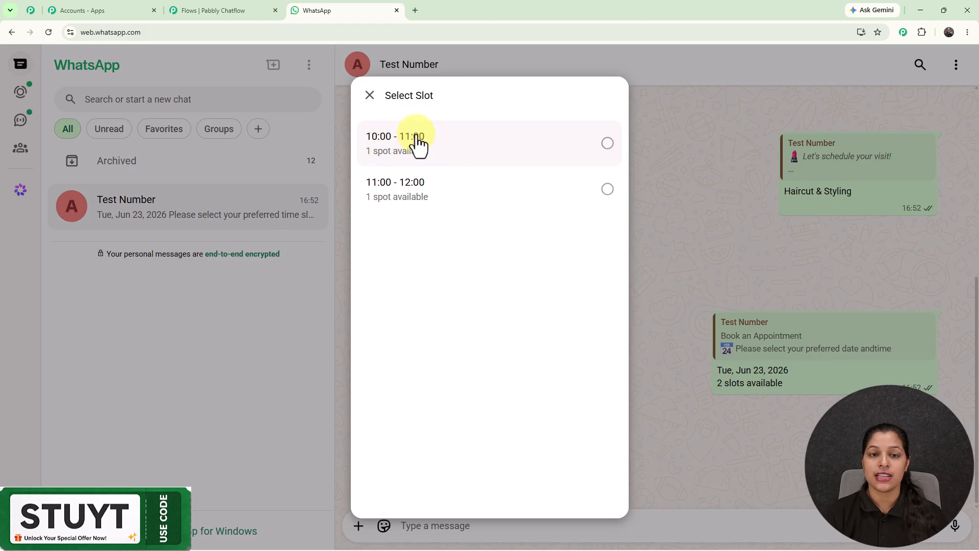
{"action": "left_click", "coordinate": [422, 145]}
{"action": "left_click", "coordinate": [590, 497]}
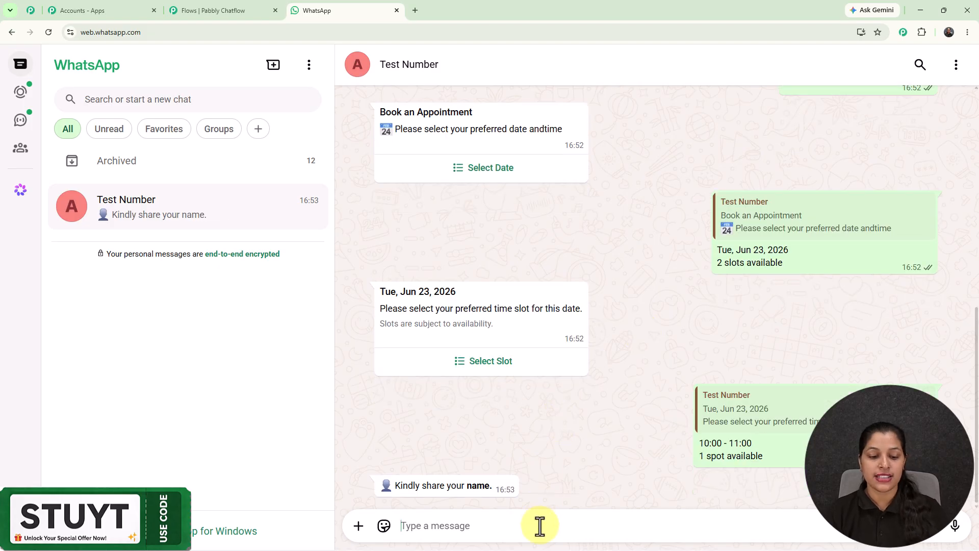
- Reply to the name request with the customer's name, then review the booking conversation back to its start
{"action": "type", "text": "Demo User"}
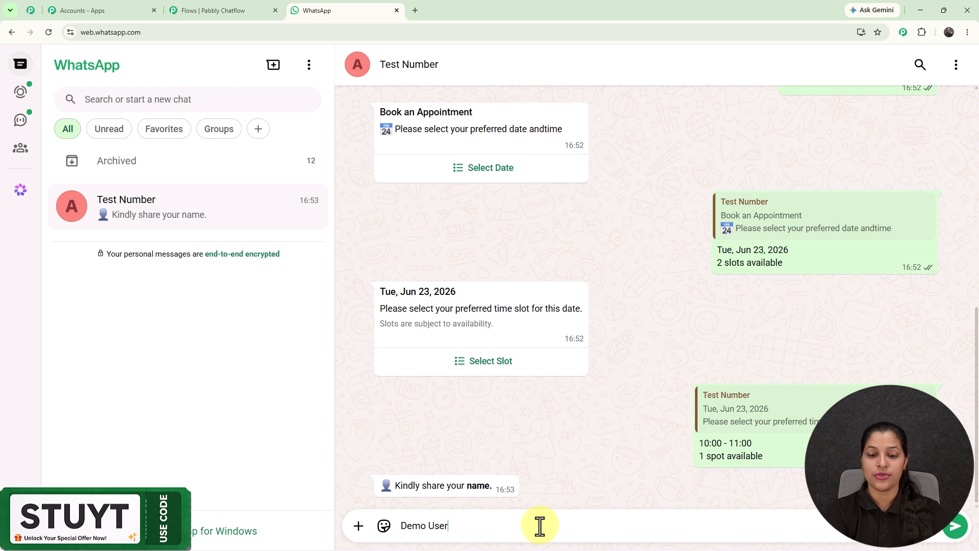
{"action": "key", "text": "Return"}
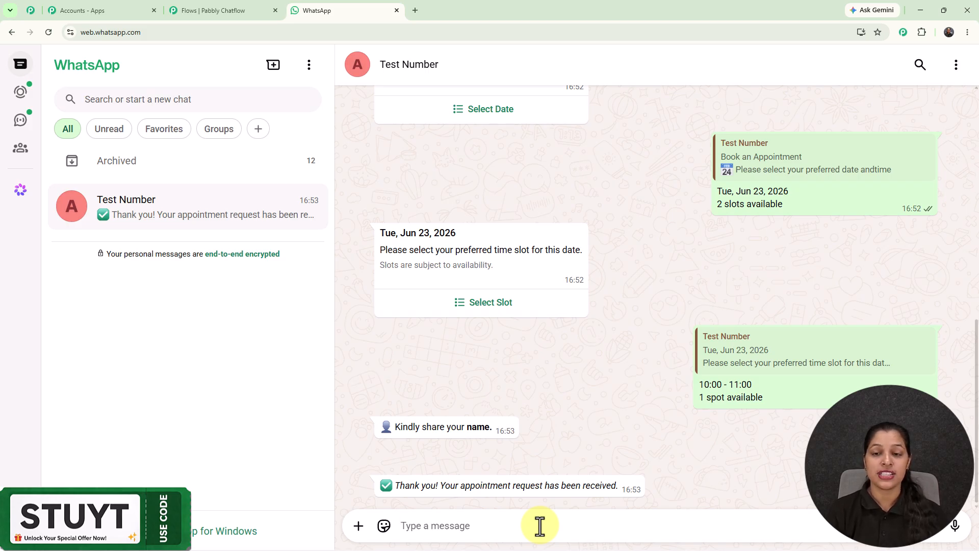
{"action": "scroll", "coordinate": [653, 225], "scroll_direction": "up", "scroll_amount": 10}
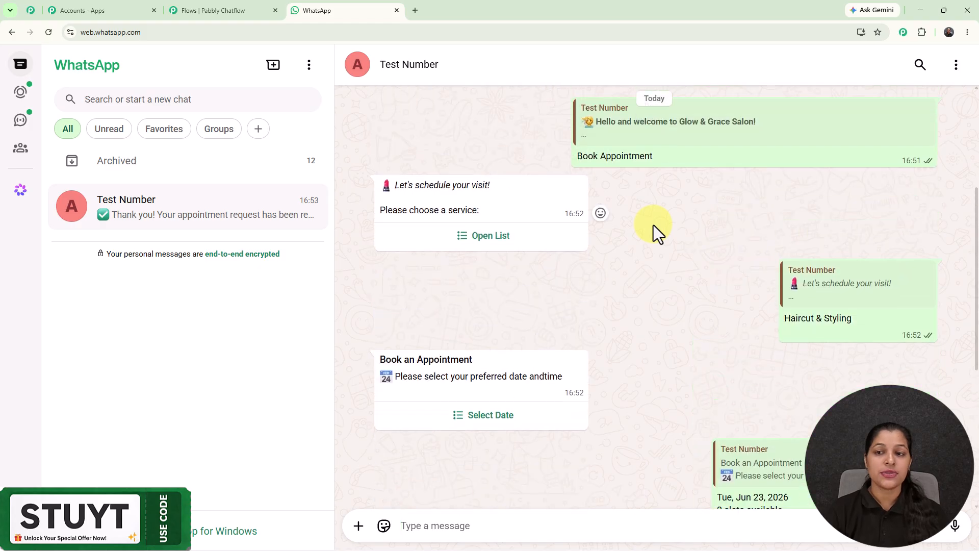
{"action": "scroll", "coordinate": [654, 225], "scroll_direction": "up", "scroll_amount": 2}
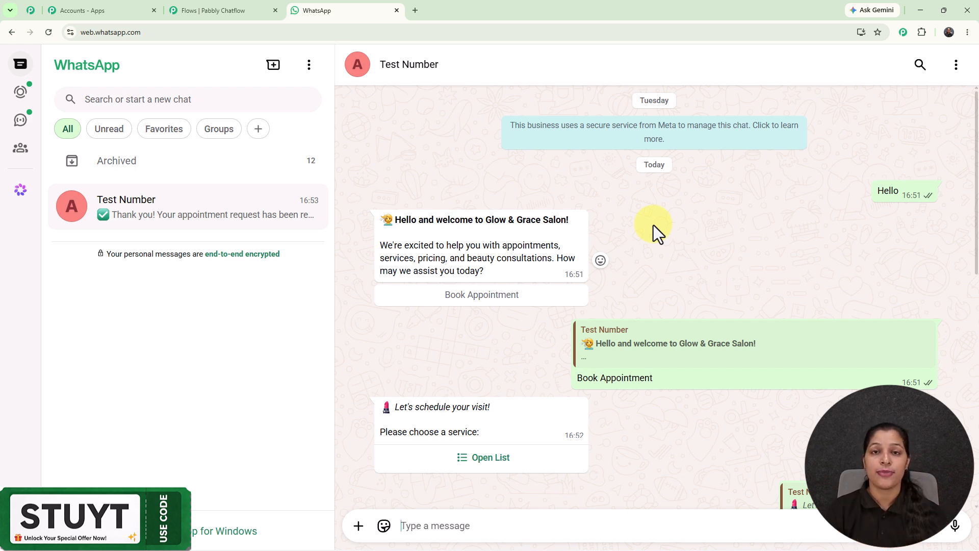
- Open pabbly.com/chatflow in a new browser tab and dismiss the limited-time offer popup
{"action": "left_click", "coordinate": [238, 16]}
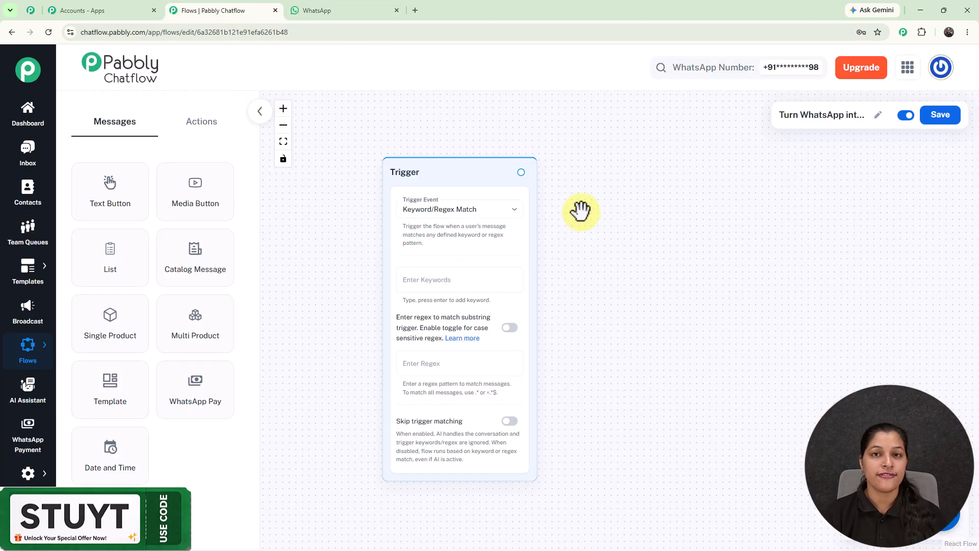
{"action": "left_click", "coordinate": [415, 10]}
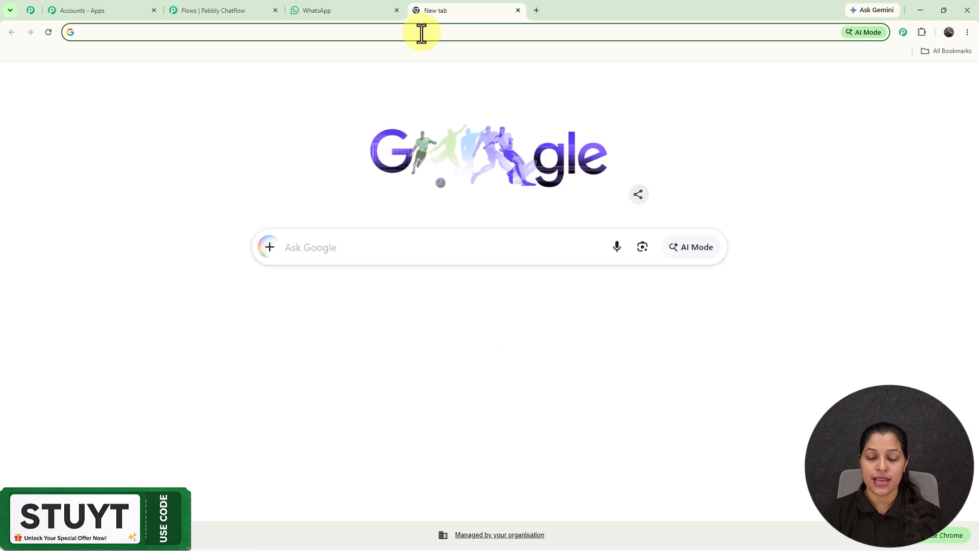
{"action": "type", "text": "pabbly.com/chatflow"}
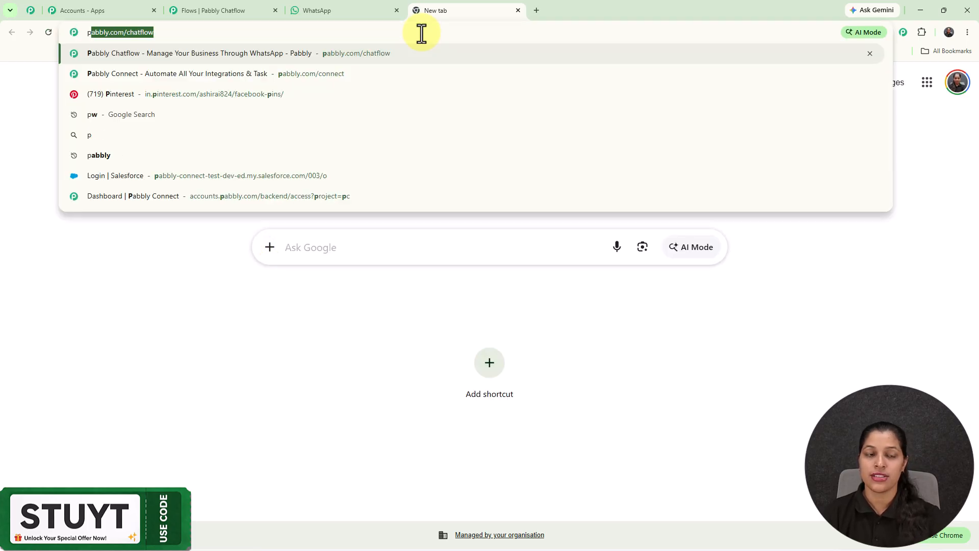
{"action": "key", "text": "Return"}
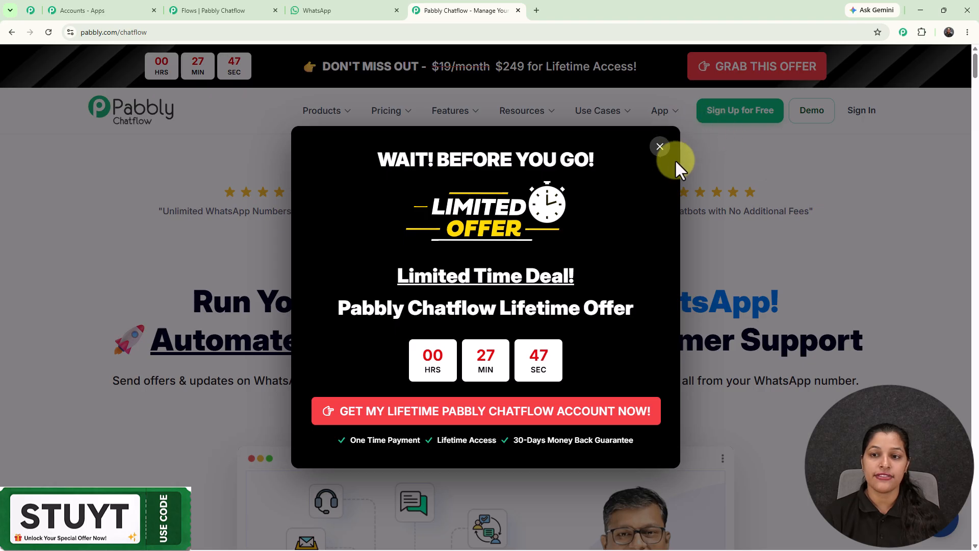
{"action": "left_click", "coordinate": [659, 147]}
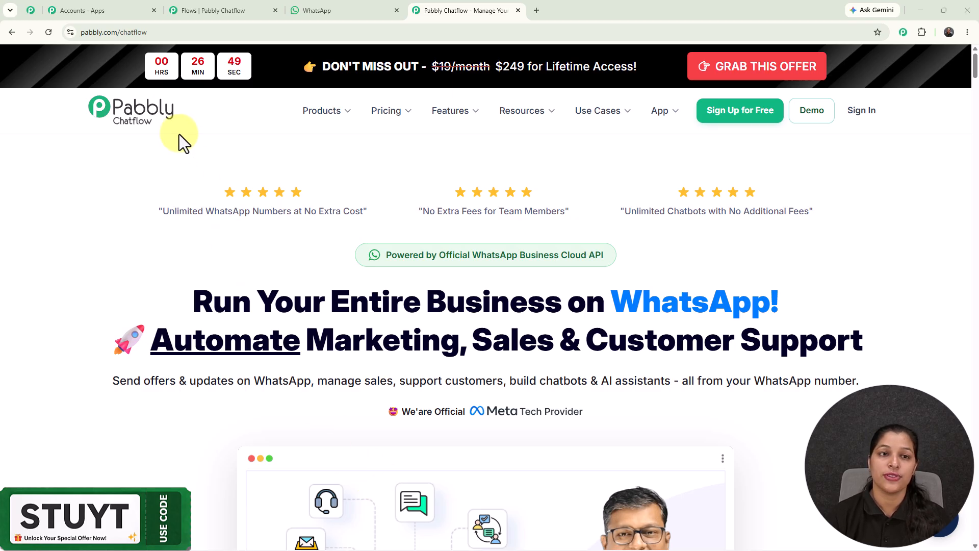
- Return to the Pabbly Chatflow flow editor and set the trigger event to Keyword/Regex Match
{"action": "left_click", "coordinate": [247, 9]}
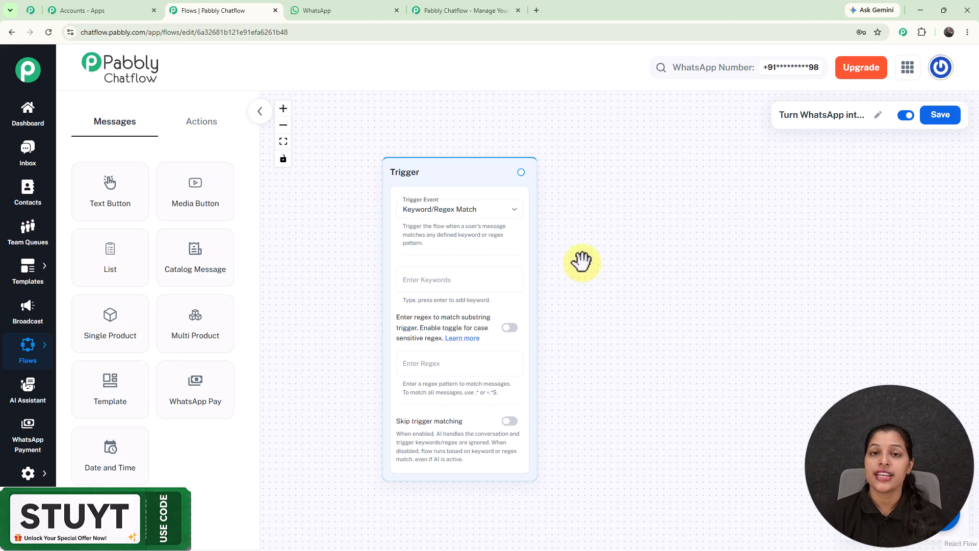
{"action": "left_click", "coordinate": [495, 213]}
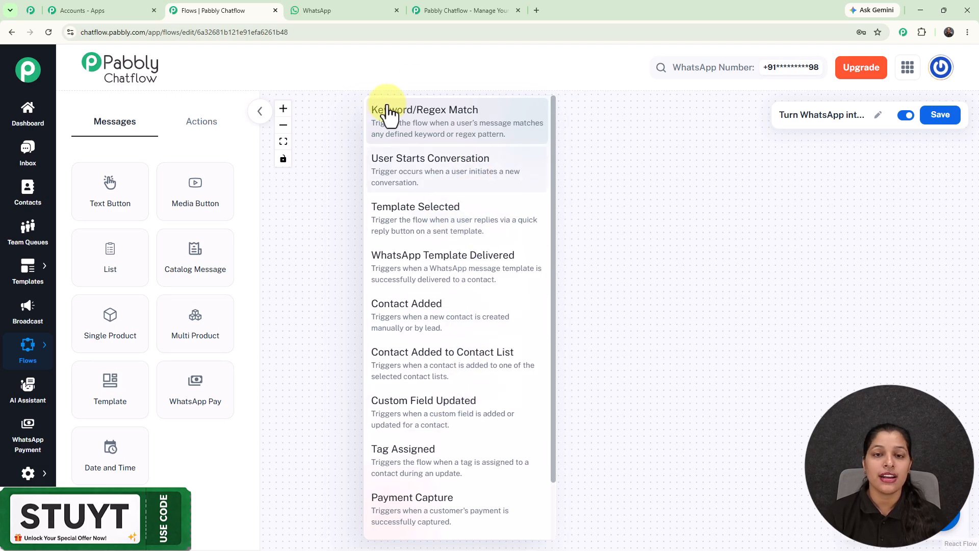
{"action": "left_click", "coordinate": [434, 117]}
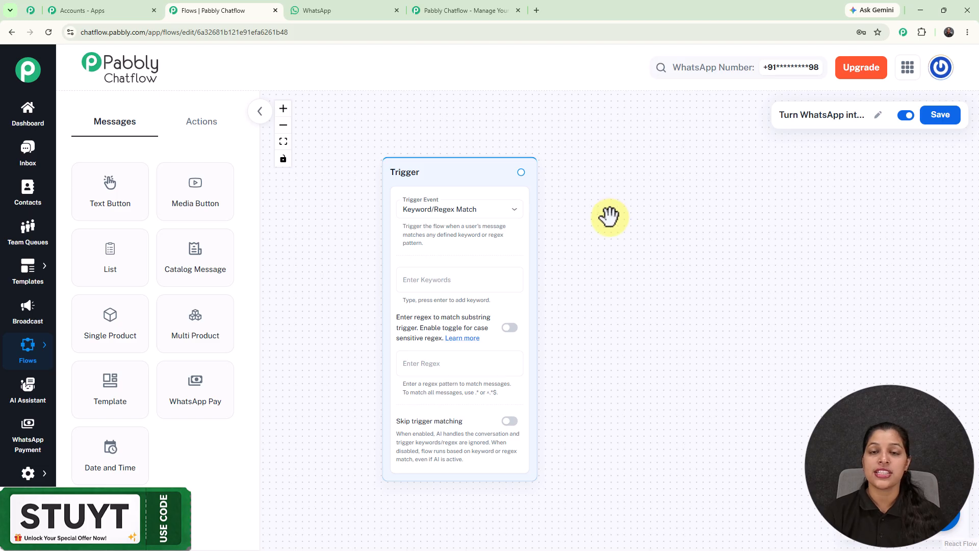
- Copy the greeting "Hello" from the WhatsApp chat and add it as a keyword in the flow's trigger
{"action": "left_click", "coordinate": [351, 2]}
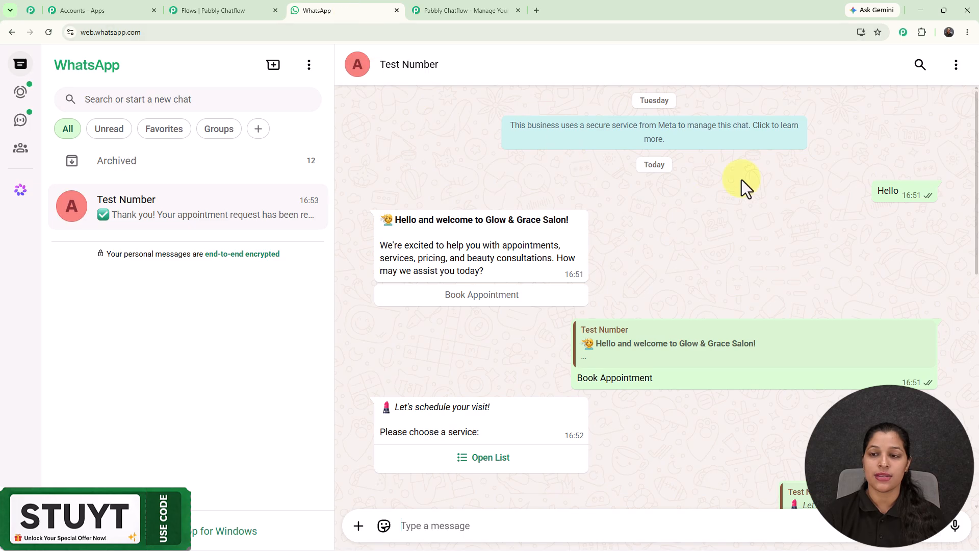
{"action": "double_click", "coordinate": [887, 190]}
{"action": "key", "text": "ctrl+c"}
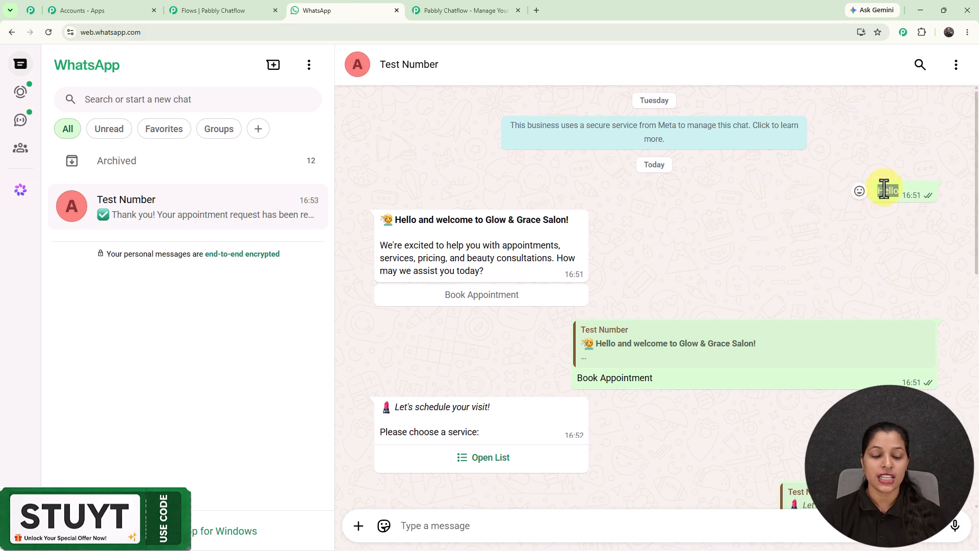
{"action": "left_click", "coordinate": [247, 2]}
{"action": "left_click", "coordinate": [467, 279]}
{"action": "key", "text": "ctrl+v"}
{"action": "key", "text": "Return"}
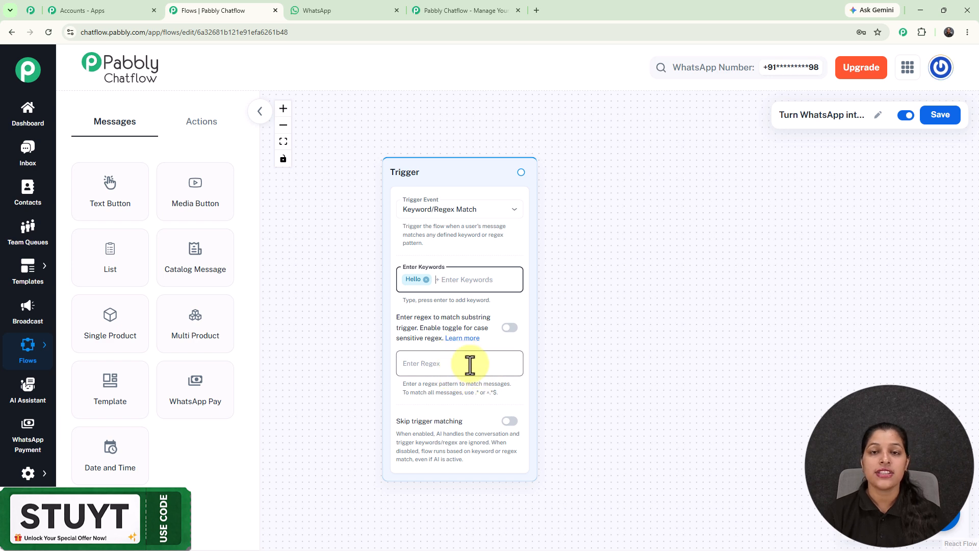
{"action": "left_click", "coordinate": [357, 320]}
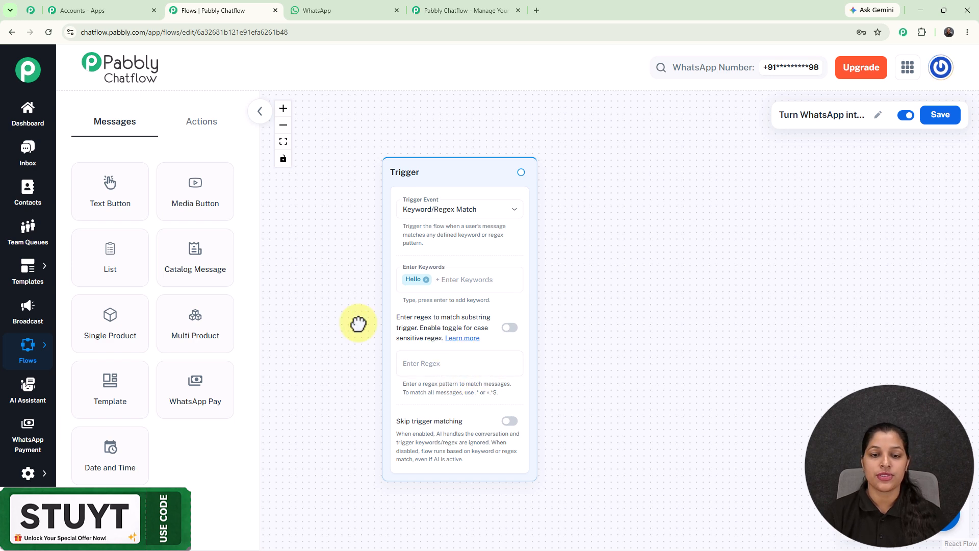
- Add a Text Button message node connected to the trigger's output
{"action": "left_click", "coordinate": [203, 130]}
{"action": "left_click", "coordinate": [130, 130]}
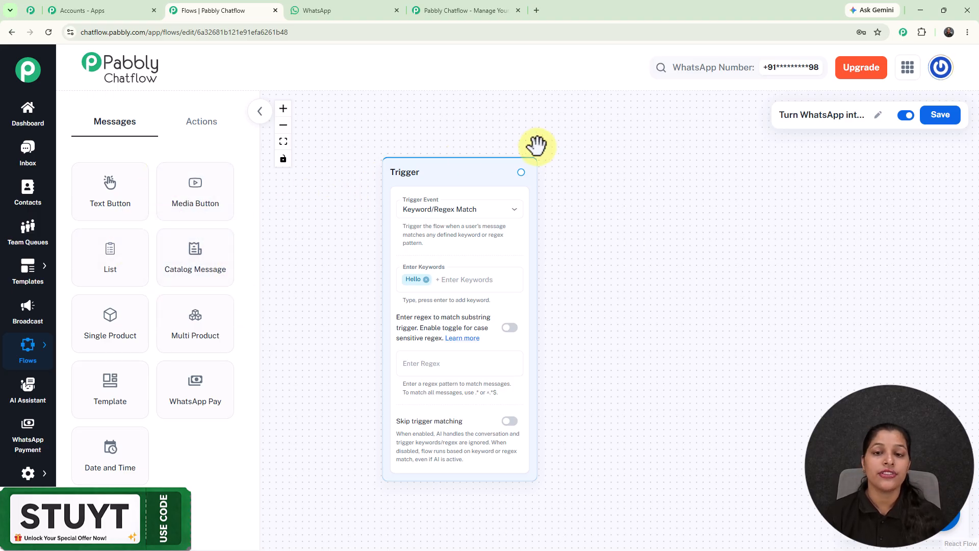
{"action": "scroll", "coordinate": [546, 175], "scroll_direction": "down", "scroll_amount": 3}
{"action": "left_click_drag", "start_coordinate": [607, 184], "coordinate": [586, 215]}
{"action": "scroll", "coordinate": [512, 204], "scroll_direction": "up", "scroll_amount": 2}
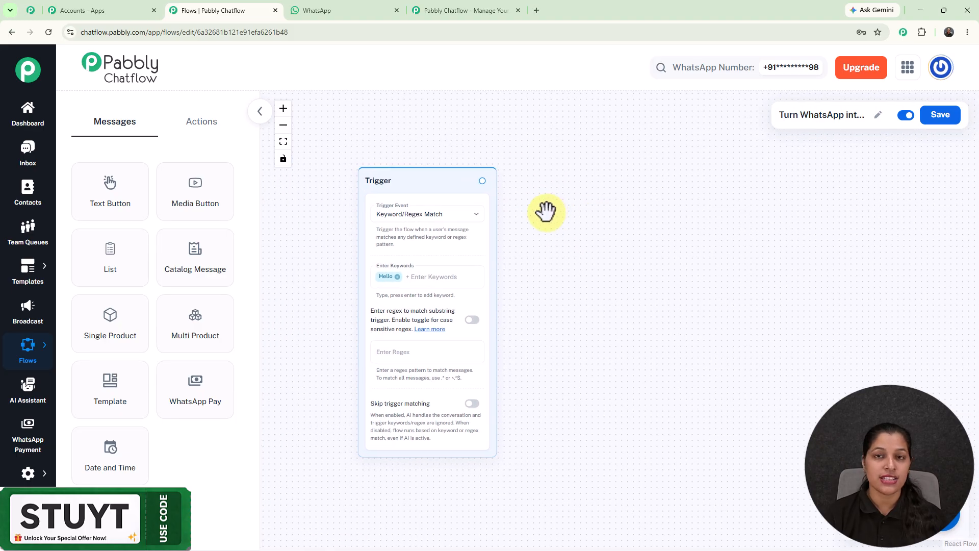
{"action": "scroll", "coordinate": [547, 212], "scroll_direction": "up", "scroll_amount": 1}
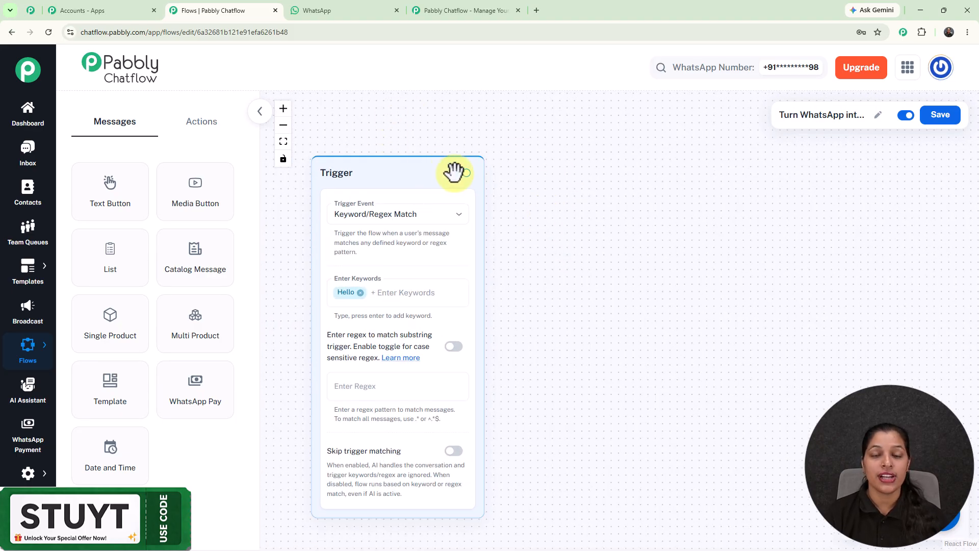
{"action": "left_click_drag", "start_coordinate": [467, 173], "coordinate": [594, 259]}
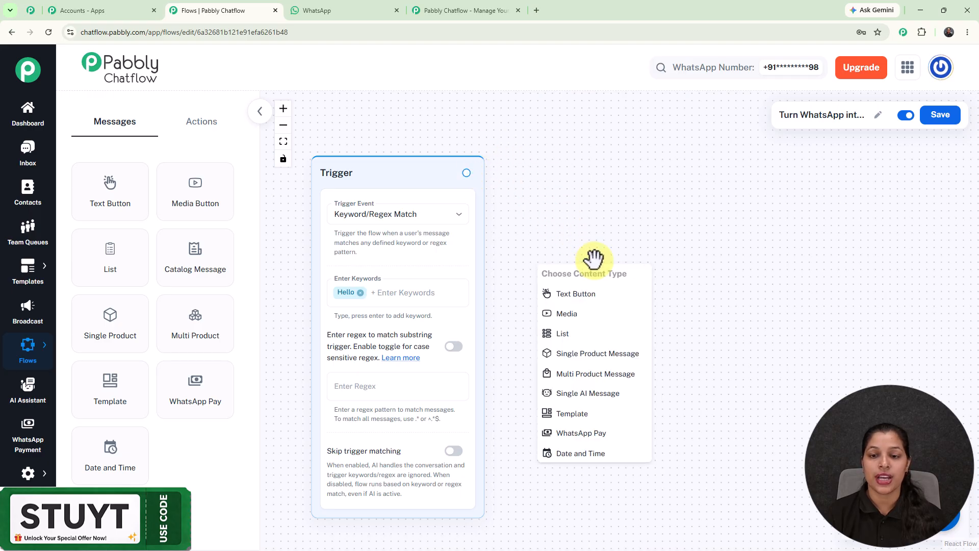
{"action": "left_click", "coordinate": [591, 294]}
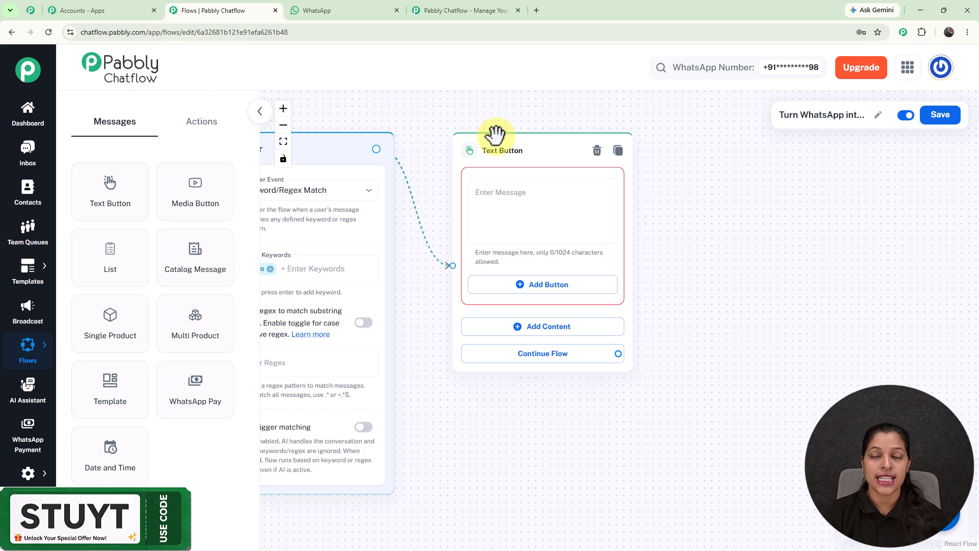
- Paste the Glow & Grace Salon welcome message into the Text Button node and check its beginning
{"action": "left_click", "coordinate": [546, 189]}
{"action": "type", "text": "...We're excited to help you with appointments, services, pricing, and beauty consultations. How may we assist you today?"}
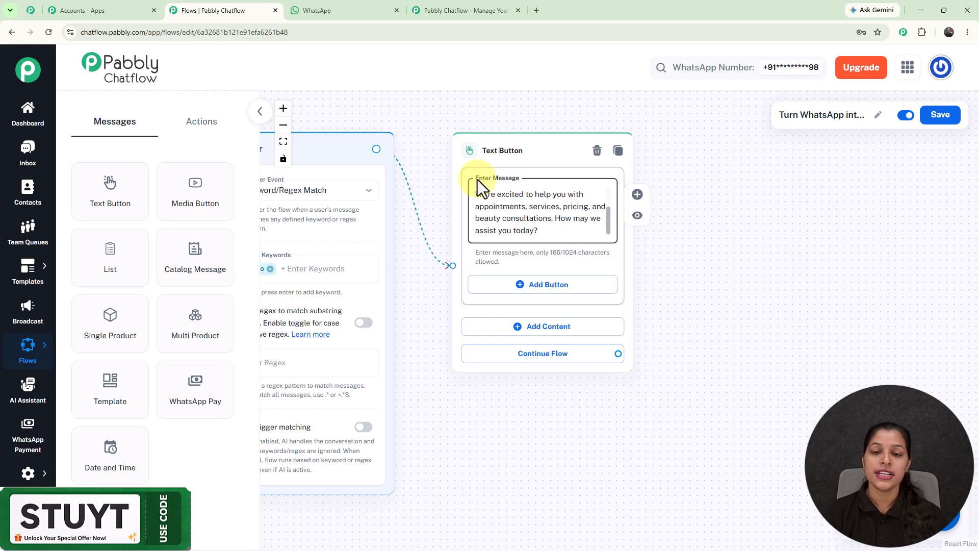
{"action": "left_click_drag", "start_coordinate": [607, 219], "coordinate": [610, 192]}
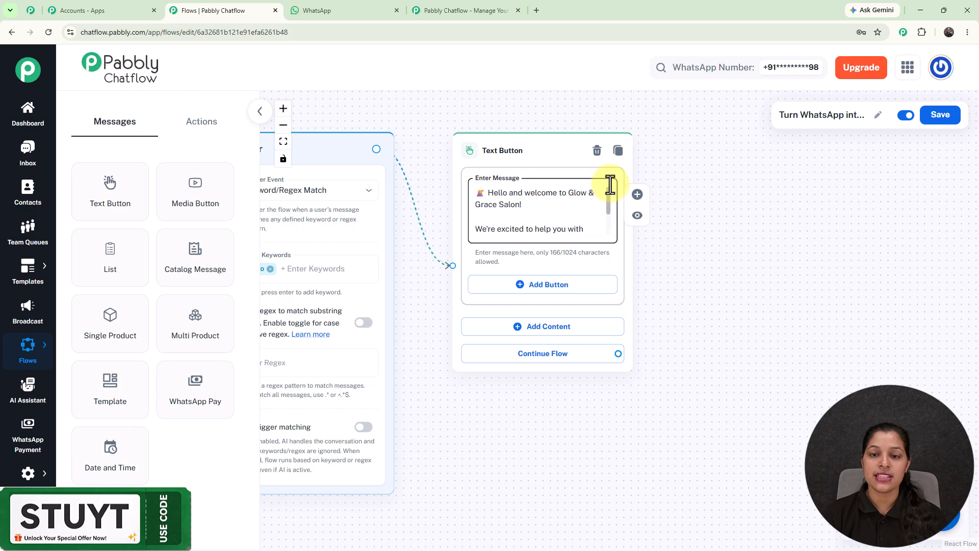
- Add a Quick Reply button named "Book Appointment" to the welcome message node
{"action": "left_click", "coordinate": [543, 288]}
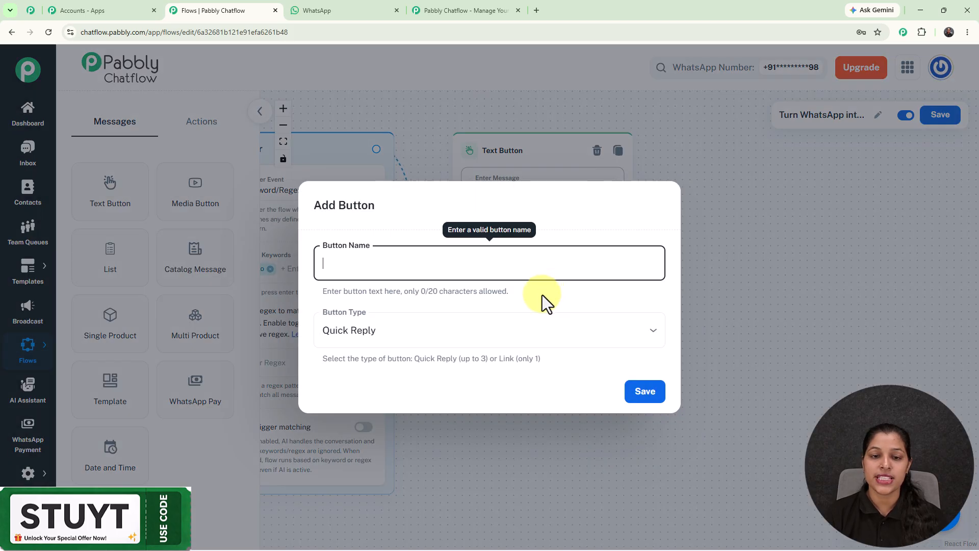
{"action": "type", "text": "Book Appointment"}
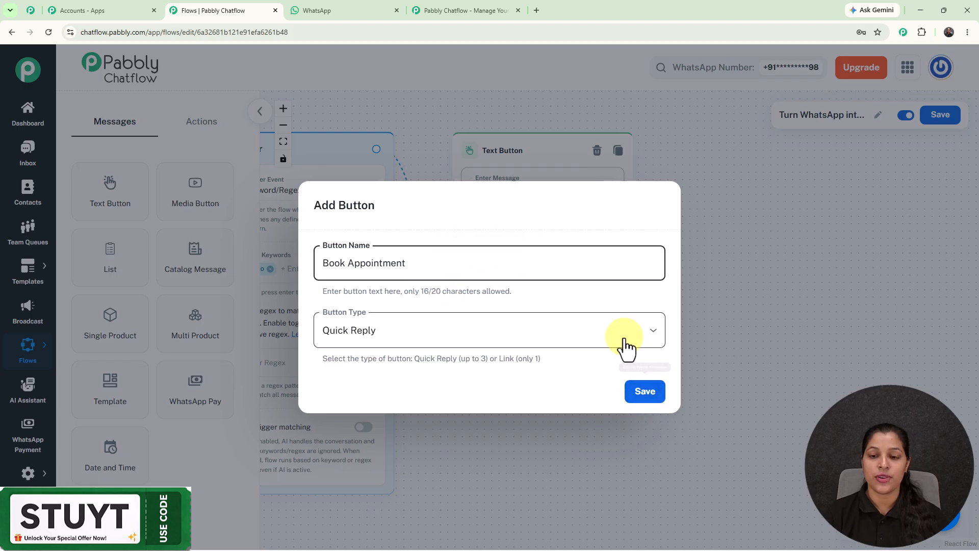
{"action": "left_click", "coordinate": [642, 331]}
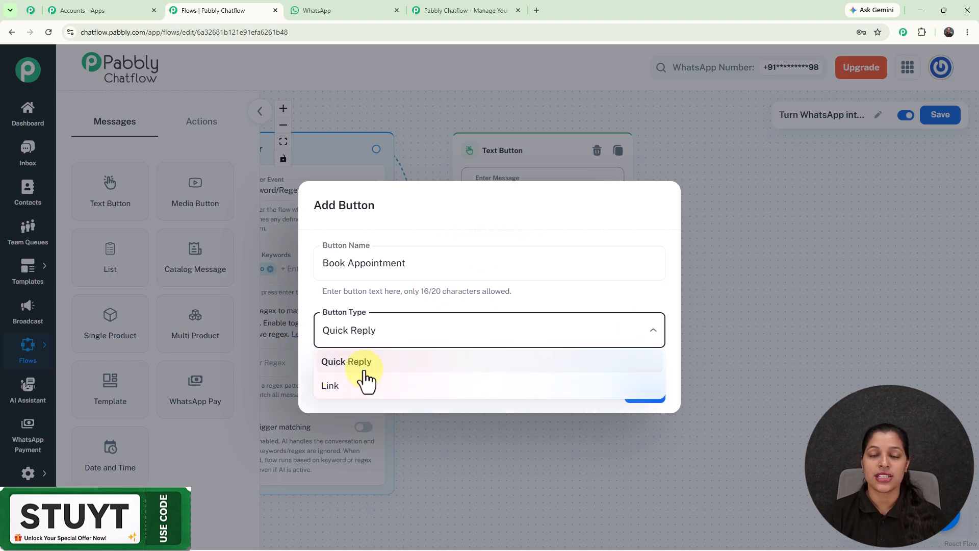
{"action": "left_click", "coordinate": [617, 299]}
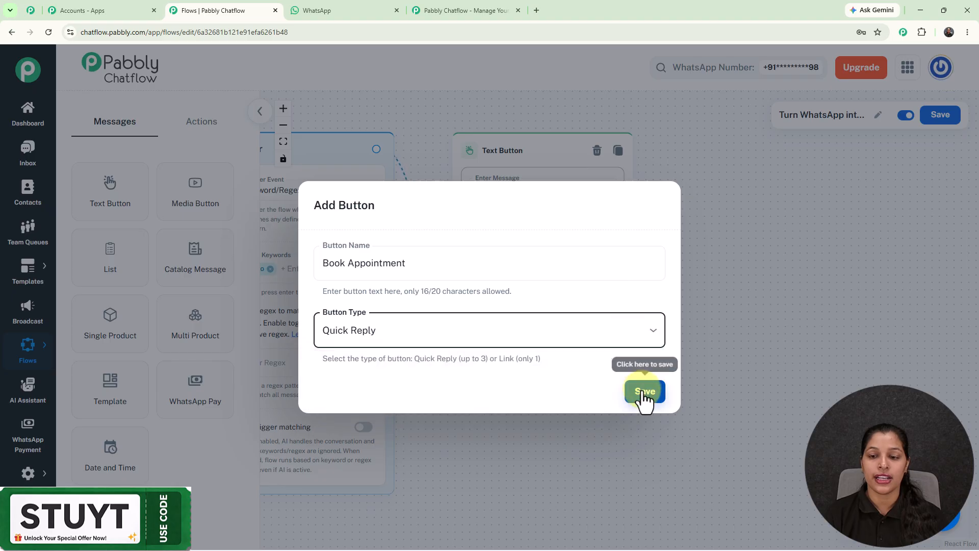
{"action": "left_click", "coordinate": [645, 391]}
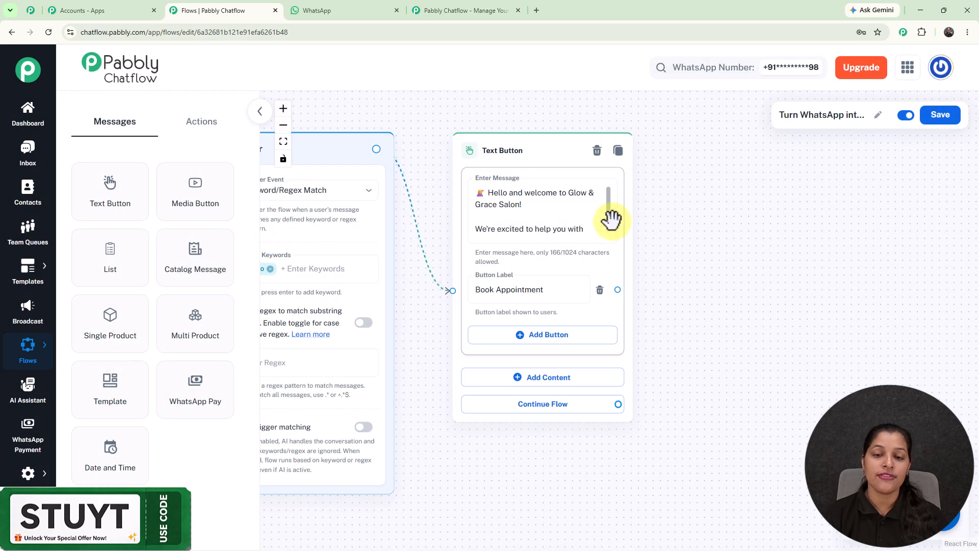
- Add a List node connected to the Book Appointment button's output and place it beside the welcome node
{"action": "scroll", "coordinate": [533, 292], "scroll_direction": "down", "scroll_amount": 2}
{"action": "left_click_drag", "start_coordinate": [697, 314], "coordinate": [617, 306]}
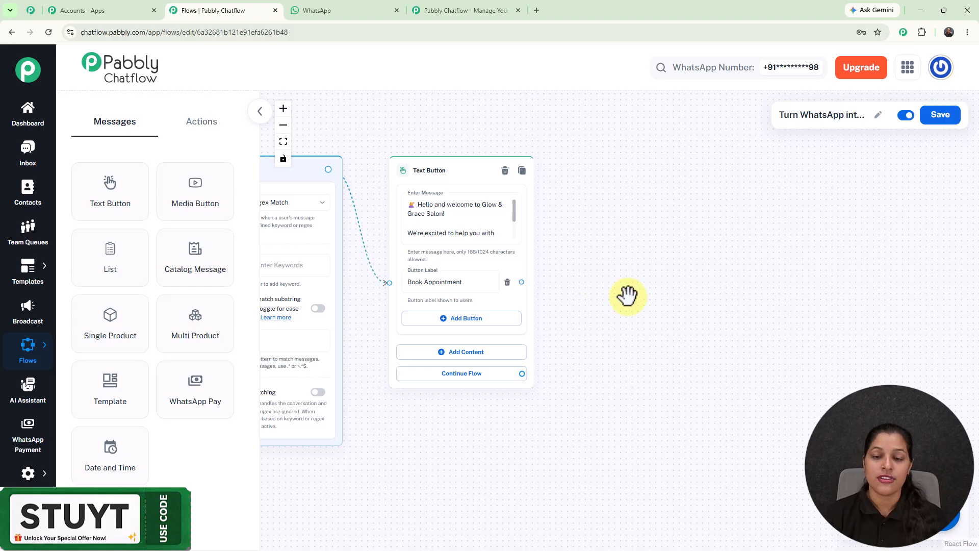
{"action": "left_click_drag", "start_coordinate": [521, 282], "coordinate": [585, 190]}
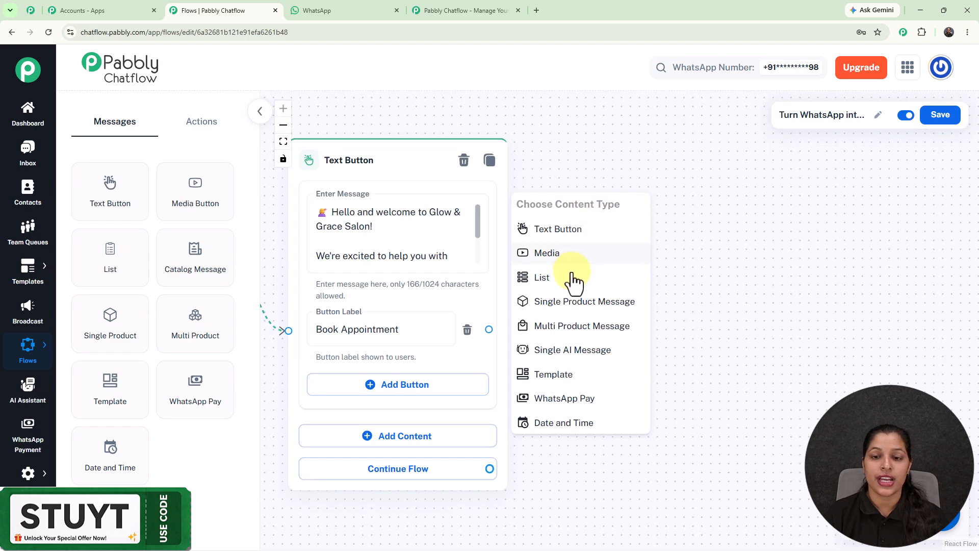
{"action": "left_click", "coordinate": [571, 283]}
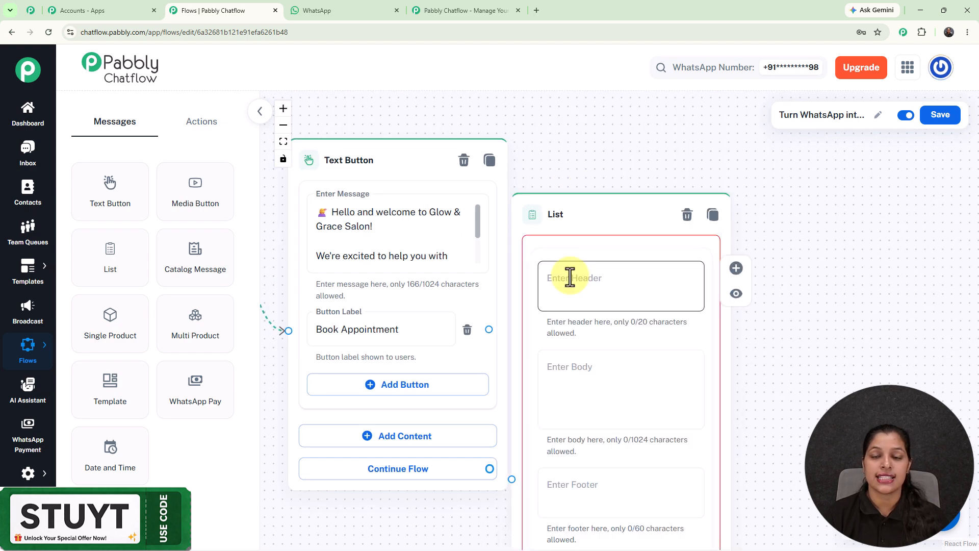
{"action": "scroll", "coordinate": [570, 278], "scroll_direction": "down", "scroll_amount": 3}
{"action": "left_click_drag", "start_coordinate": [588, 228], "coordinate": [603, 123]}
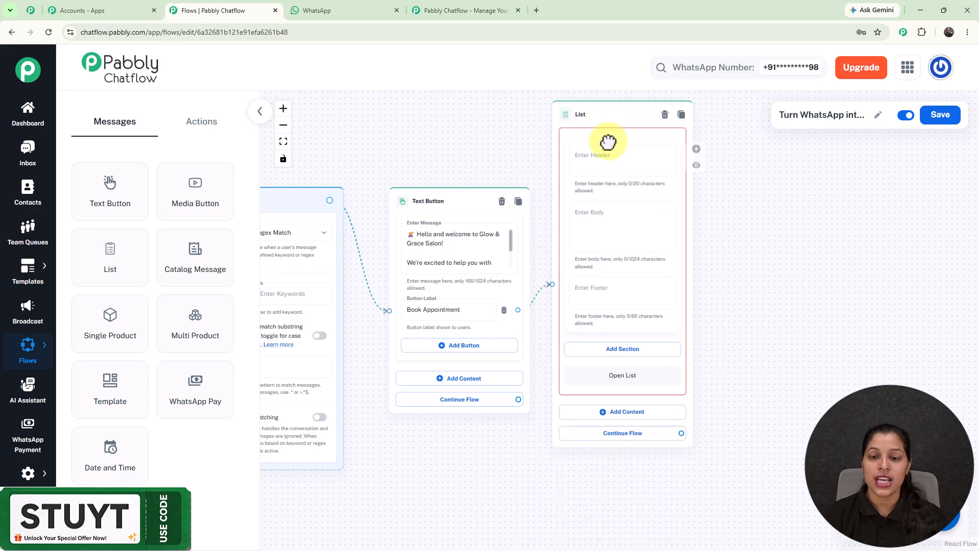
- Paste the body text "Let's schedule your visit! Please choose a service:" into the List node
{"action": "scroll", "coordinate": [592, 219], "scroll_direction": "up", "scroll_amount": 3}
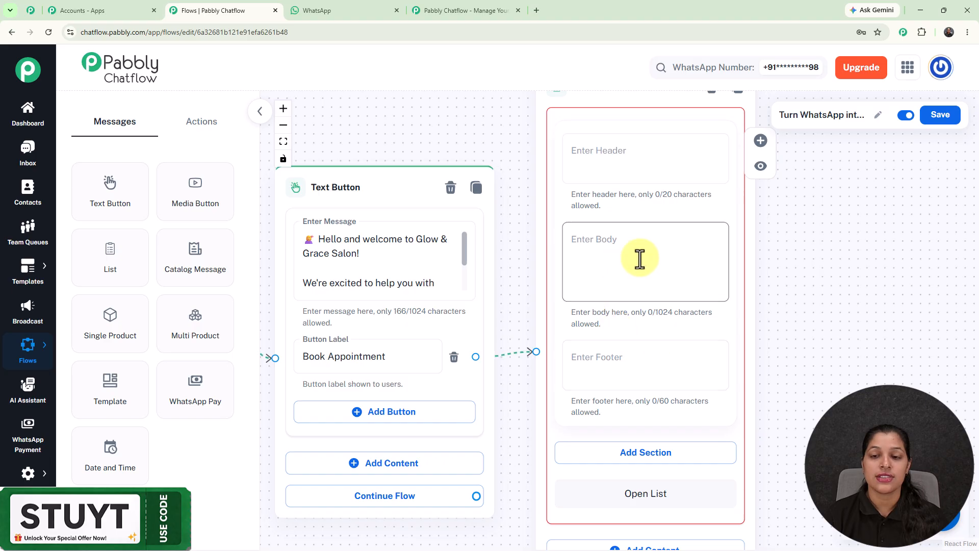
{"action": "left_click", "coordinate": [644, 291]}
{"action": "type", "text": "💄 Let's schedule your visit!  Please choose a service:"}
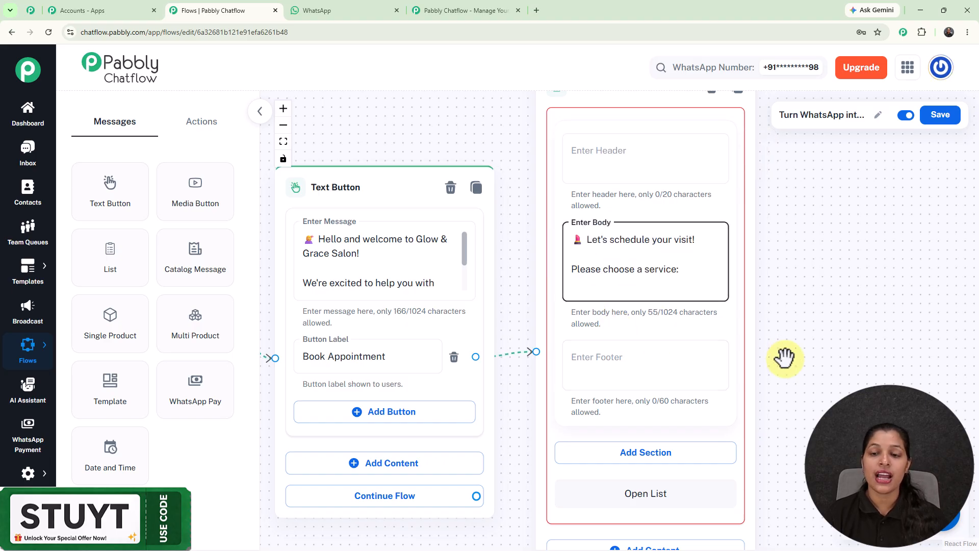
- Add a section titled "Services" to the List node
{"action": "left_click_drag", "start_coordinate": [793, 344], "coordinate": [728, 271]}
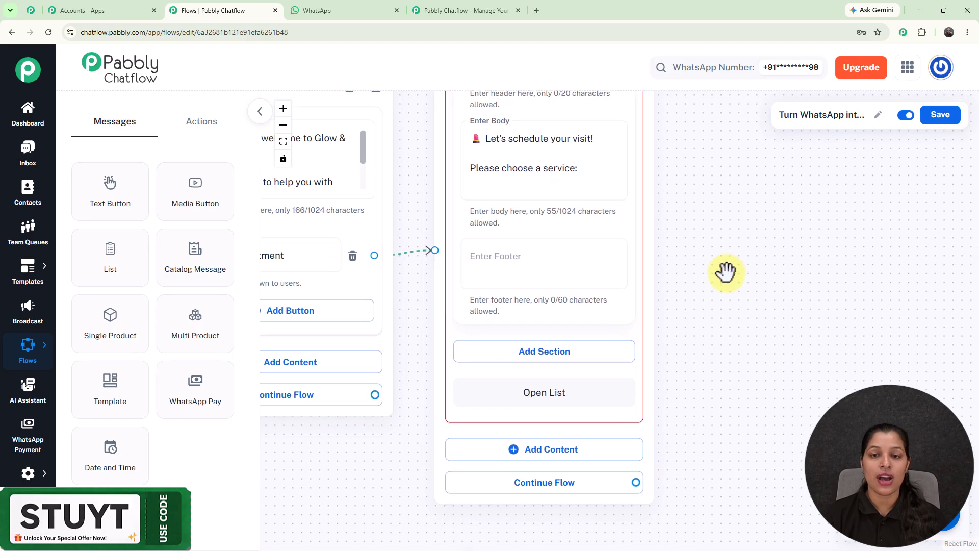
{"action": "left_click", "coordinate": [550, 359]}
{"action": "left_click", "coordinate": [549, 368]}
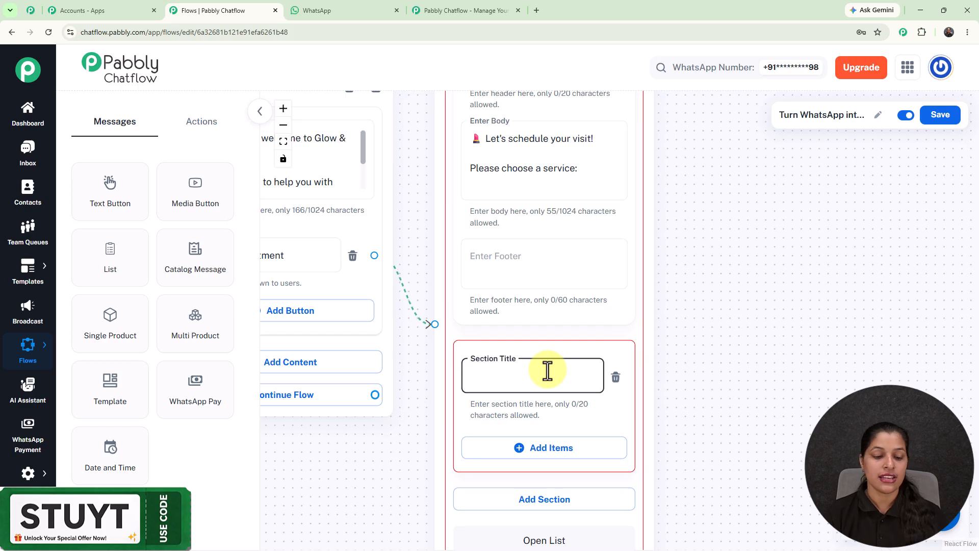
{"action": "type", "text": "Serv"}
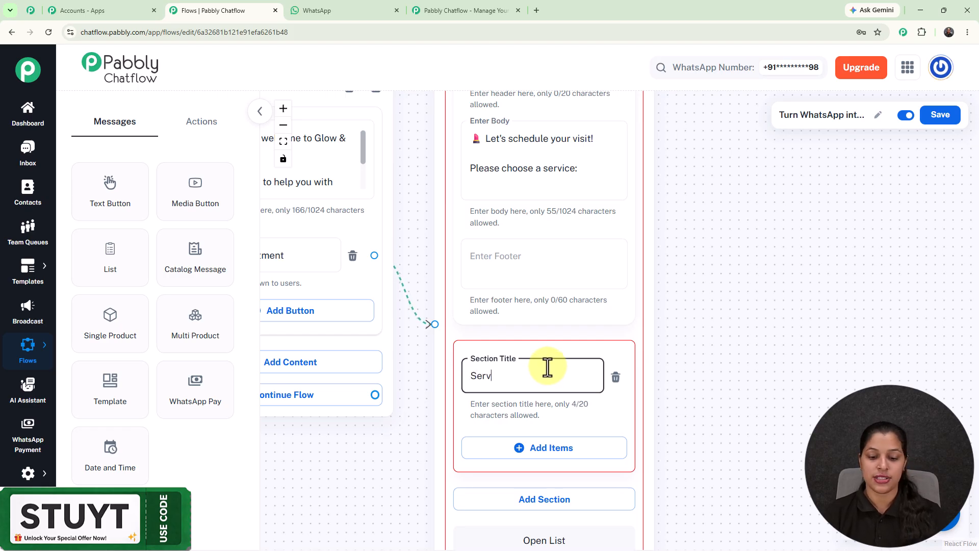
{"action": "type", "text": "u"}
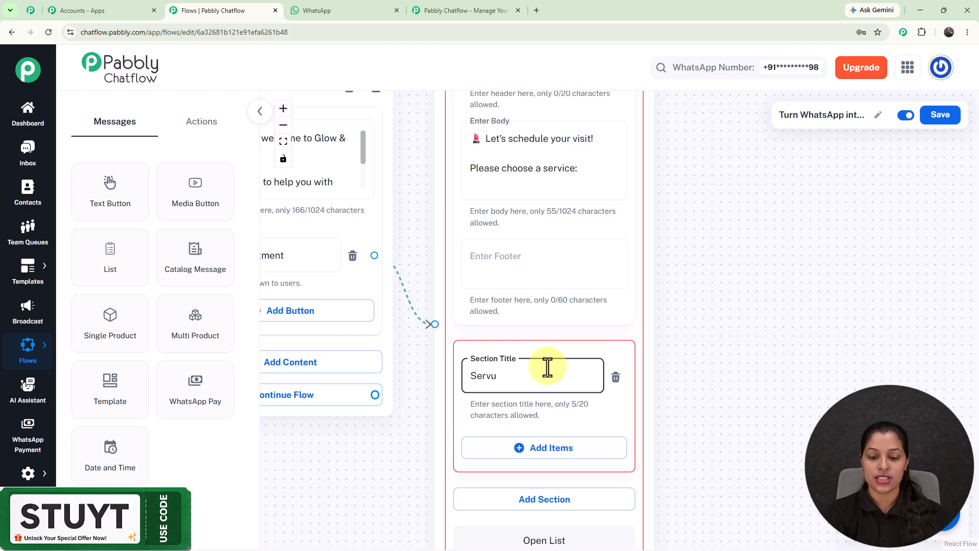
{"action": "key", "text": "BackSpace"}
{"action": "type", "text": "ices"}
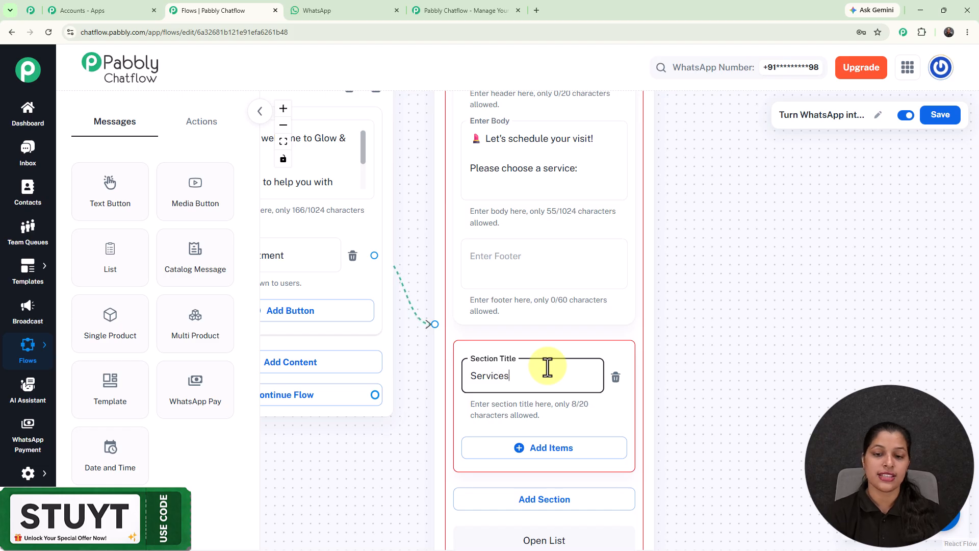
- Add a first item titled "Haircut & Styling" to the list section
{"action": "left_click_drag", "start_coordinate": [678, 374], "coordinate": [677, 181]}
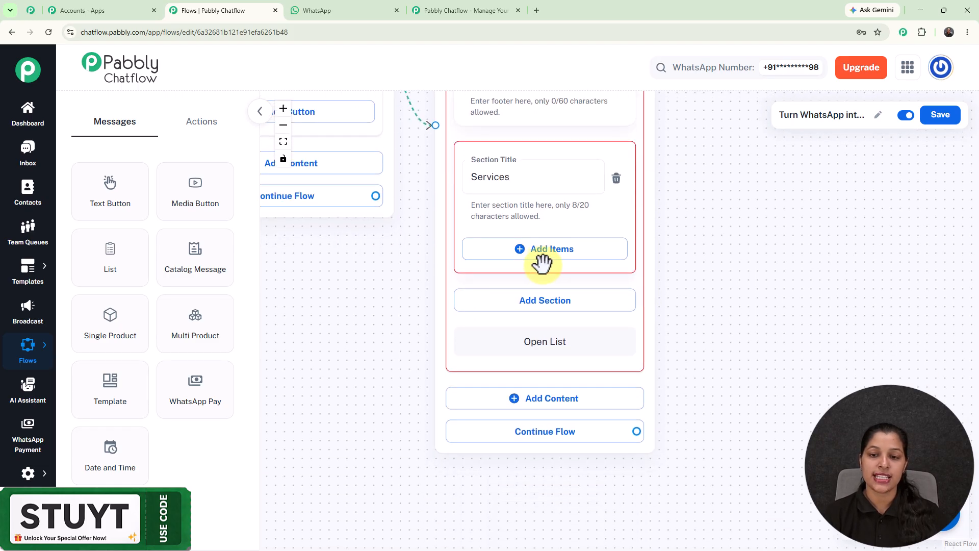
{"action": "left_click", "coordinate": [547, 266]}
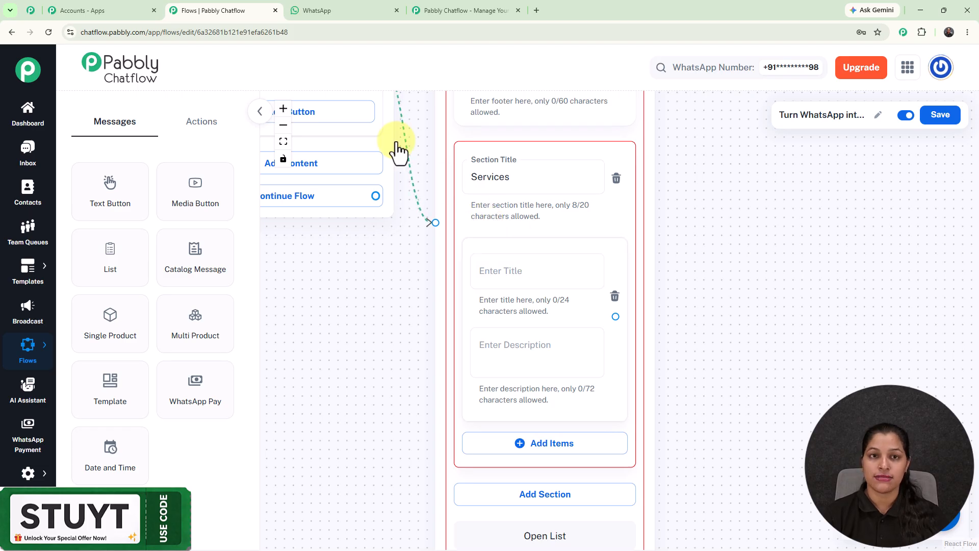
{"action": "left_click", "coordinate": [557, 273]}
{"action": "type", "text": "Haircut & Styling"}
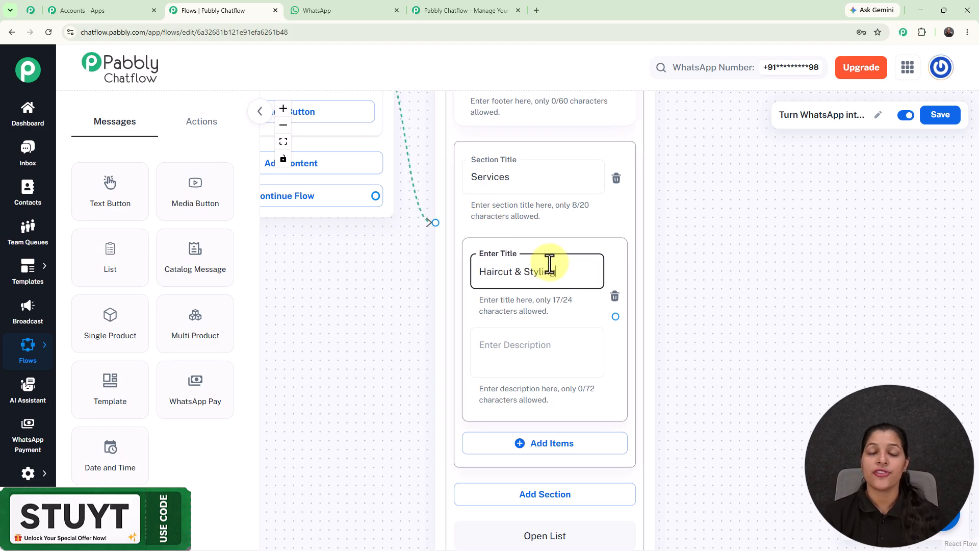
- Add the items "Hair Spa" and "Facial & Skincare" to the list section and shorten the section title to "Service"
{"action": "scroll", "coordinate": [717, 366], "scroll_direction": "down", "scroll_amount": 3}
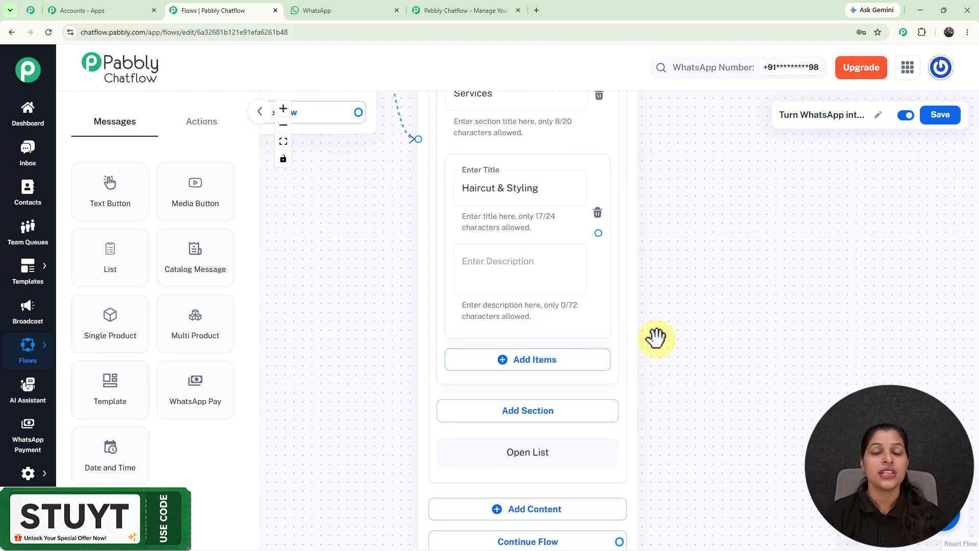
{"action": "scroll", "coordinate": [657, 338], "scroll_direction": "down", "scroll_amount": 5}
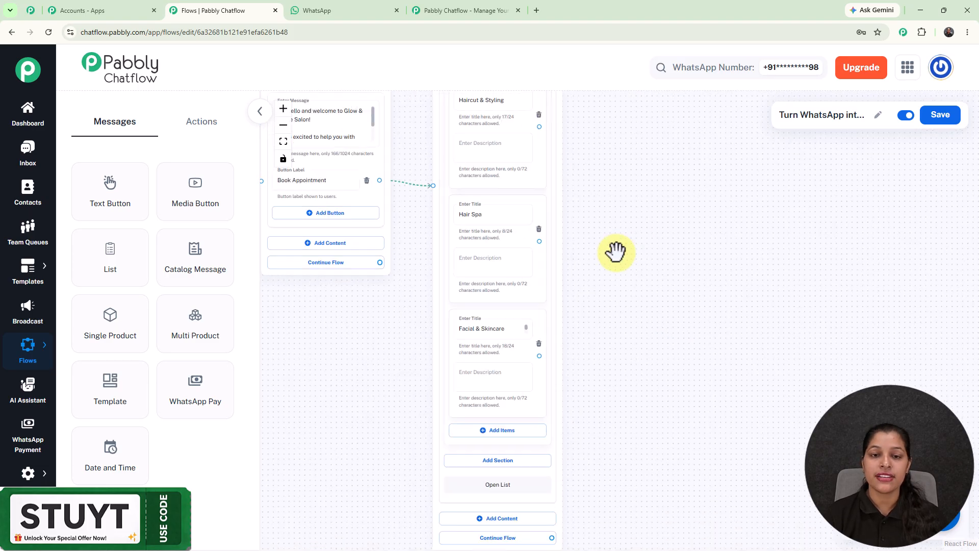
{"action": "left_click", "coordinate": [502, 152]}
{"action": "scroll", "coordinate": [621, 232], "scroll_direction": "down", "scroll_amount": 3}
{"action": "left_click_drag", "start_coordinate": [645, 213], "coordinate": [564, 321]}
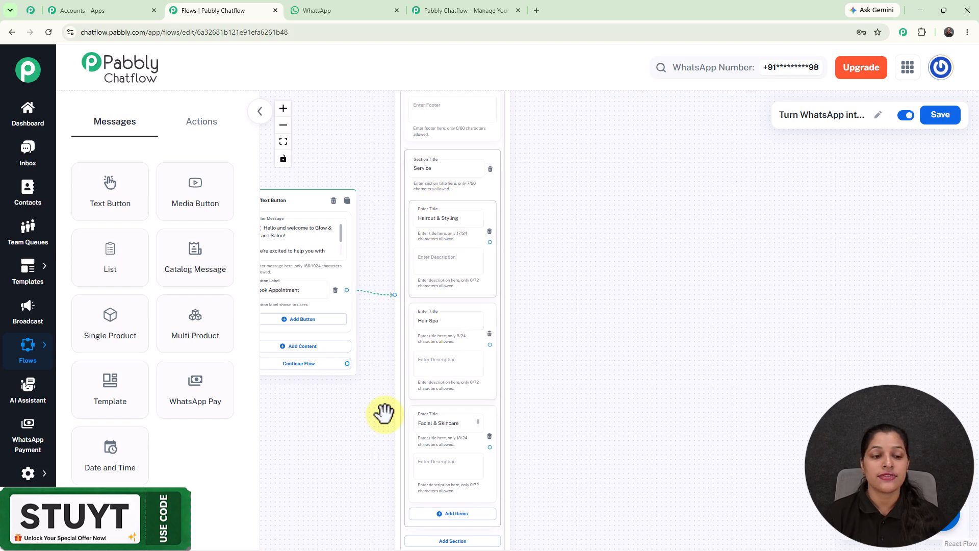
- Review the contact custom fields in the settings down to the end of the list, and return to the flow editor
{"action": "mouse_move", "coordinate": [27, 480]}
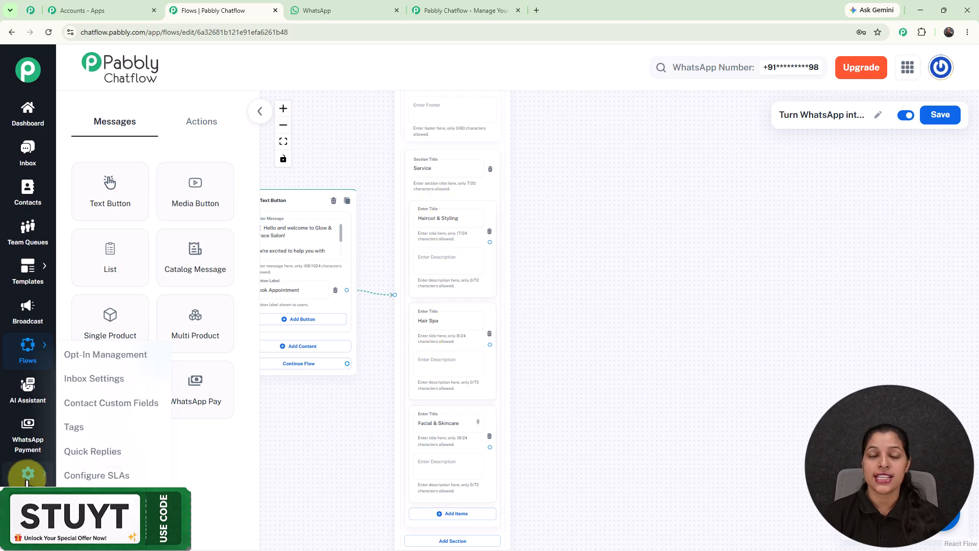
{"action": "left_click", "coordinate": [133, 403]}
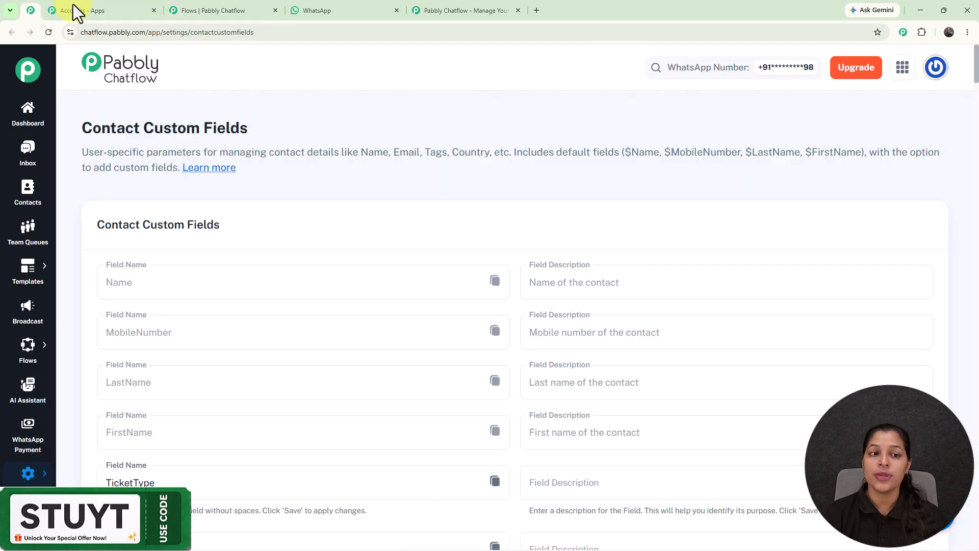
{"action": "left_click_drag", "start_coordinate": [977, 71], "coordinate": [978, 533]}
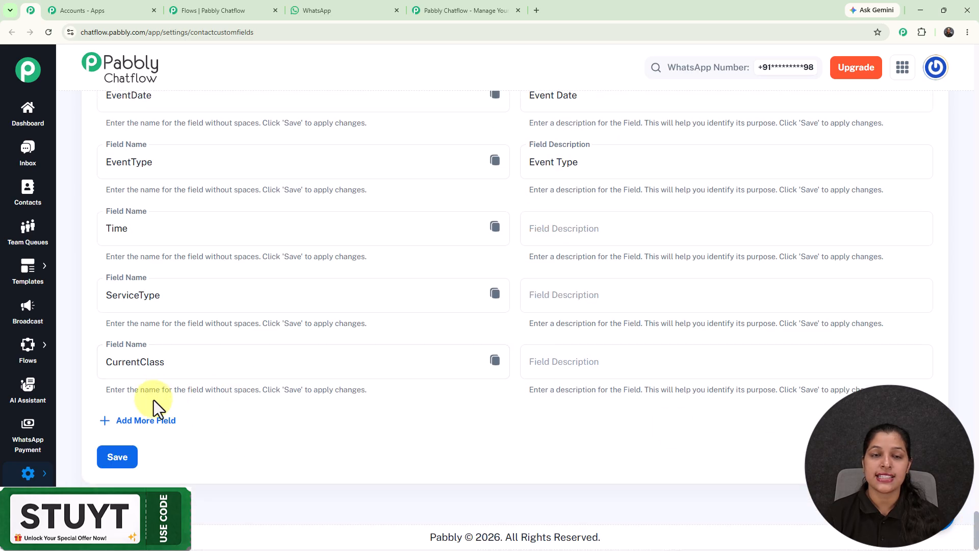
{"action": "left_click", "coordinate": [228, 12]}
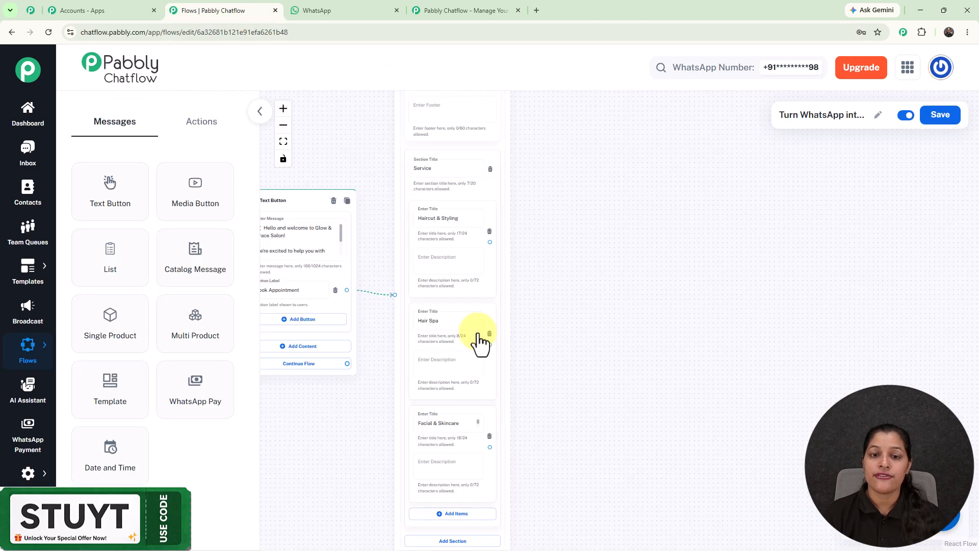
- Add a Set Custom Field action node and connect the Haircut & Styling item's output to it
{"action": "scroll", "coordinate": [472, 255], "scroll_direction": "up", "scroll_amount": 3}
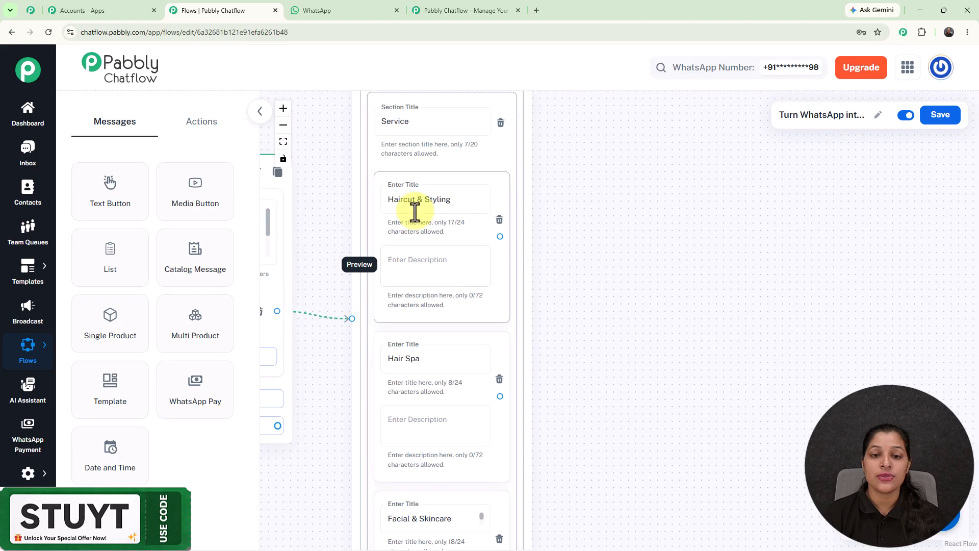
{"action": "left_click", "coordinate": [202, 125]}
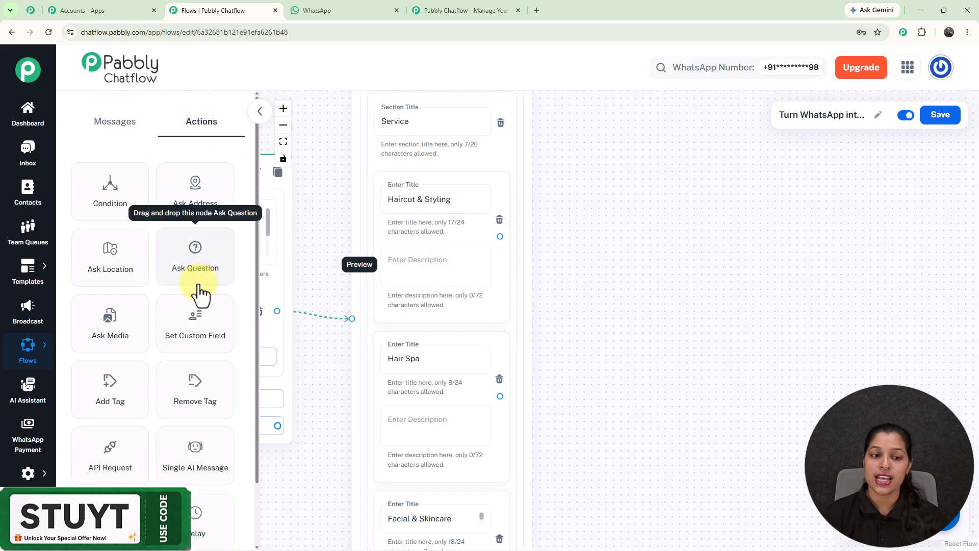
{"action": "left_click_drag", "start_coordinate": [191, 337], "coordinate": [600, 176]}
{"action": "left_click_drag", "start_coordinate": [502, 234], "coordinate": [595, 280]}
- Choose ServiceType as the contact custom field in which the new node stores its value
{"action": "left_click", "coordinate": [664, 244]}
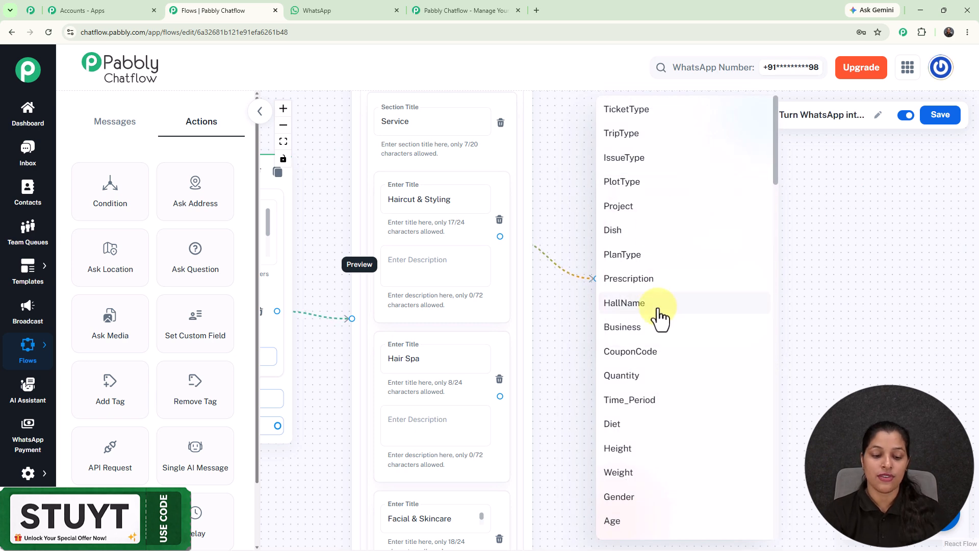
{"action": "scroll", "coordinate": [661, 317], "scroll_direction": "down", "scroll_amount": 10}
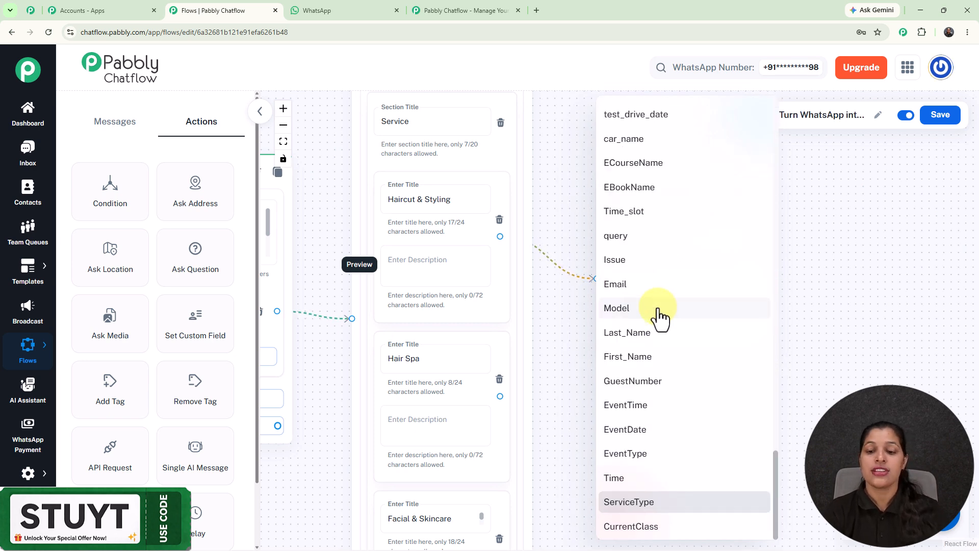
{"action": "left_click", "coordinate": [648, 504]}
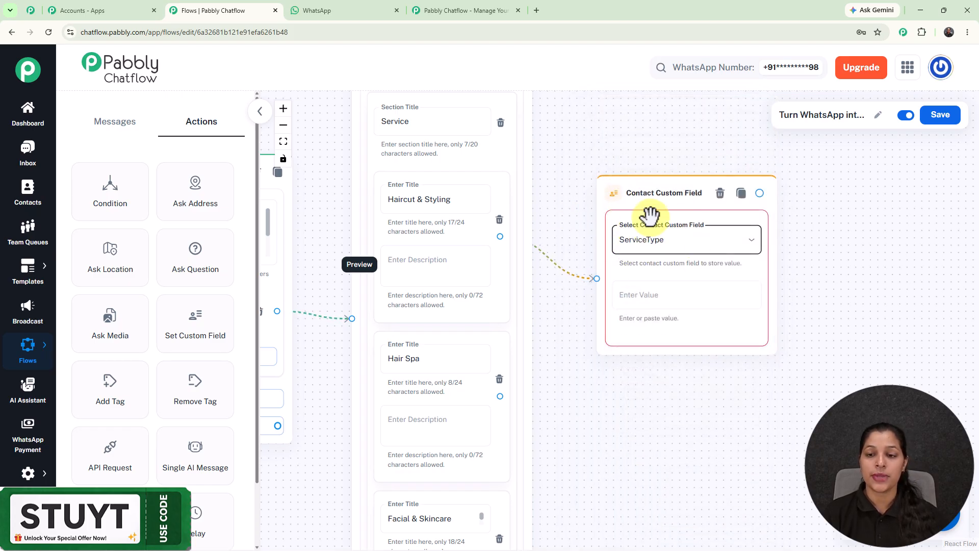
- Copy the list item title "Haircut & Styling" into the value of the Contact Custom Field node
{"action": "left_click", "coordinate": [411, 196]}
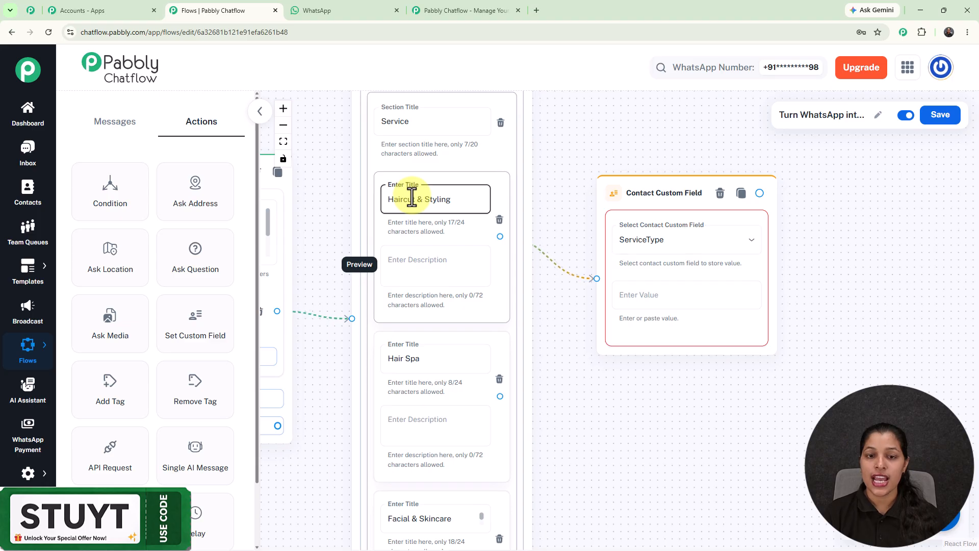
{"action": "key", "text": "ctrl+a"}
{"action": "key", "text": "ctrl+c"}
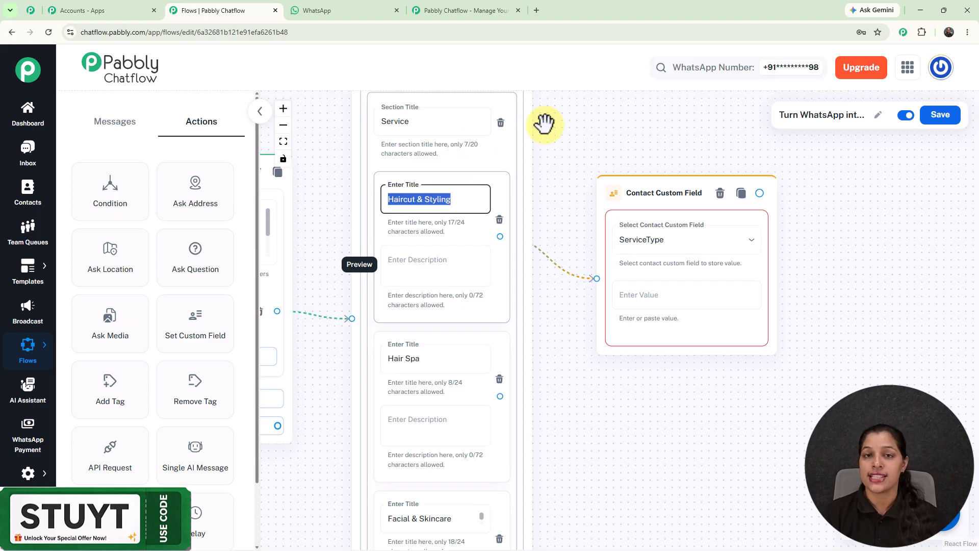
{"action": "left_click", "coordinate": [684, 302]}
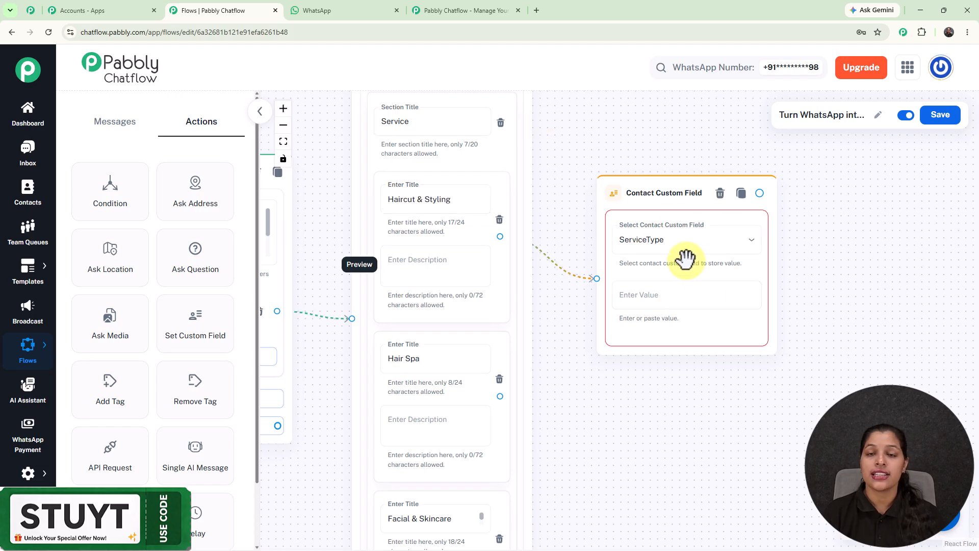
{"action": "left_click", "coordinate": [668, 300]}
{"action": "key", "text": "ctrl+v"}
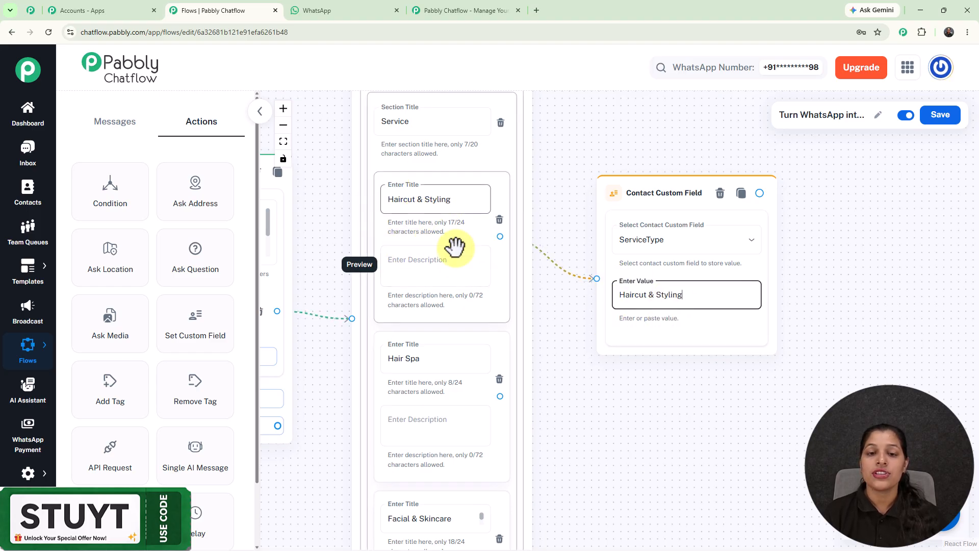
- Add a Date and Time node connected to the output of the Haircut & Styling custom field node
{"action": "left_click_drag", "start_coordinate": [605, 193], "coordinate": [580, 151]}
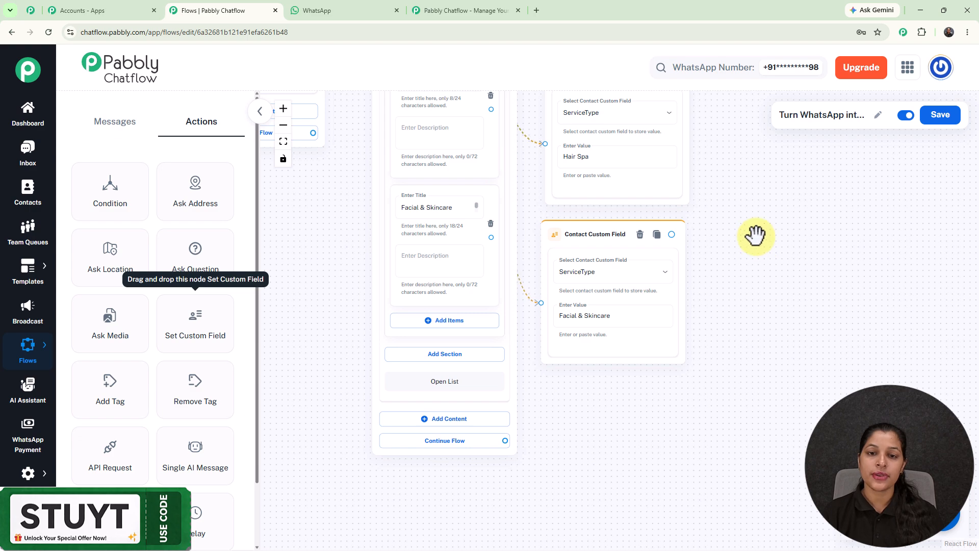
{"action": "scroll", "coordinate": [751, 236], "scroll_direction": "up", "scroll_amount": 3}
{"action": "left_click_drag", "start_coordinate": [751, 236], "coordinate": [749, 354]}
{"action": "scroll", "coordinate": [733, 335], "scroll_direction": "down", "scroll_amount": 3}
{"action": "left_click_drag", "start_coordinate": [731, 276], "coordinate": [699, 333]}
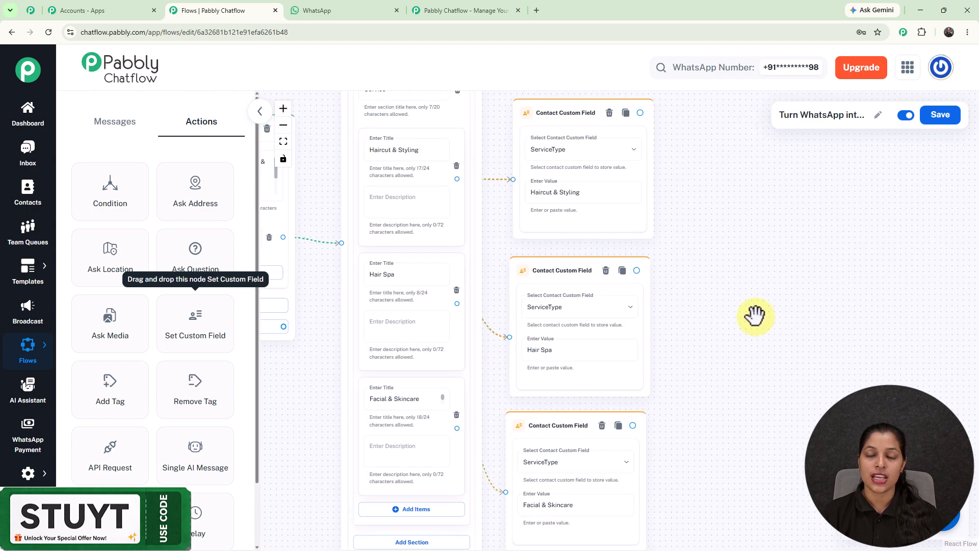
{"action": "left_click_drag", "start_coordinate": [510, 176], "coordinate": [512, 179]}
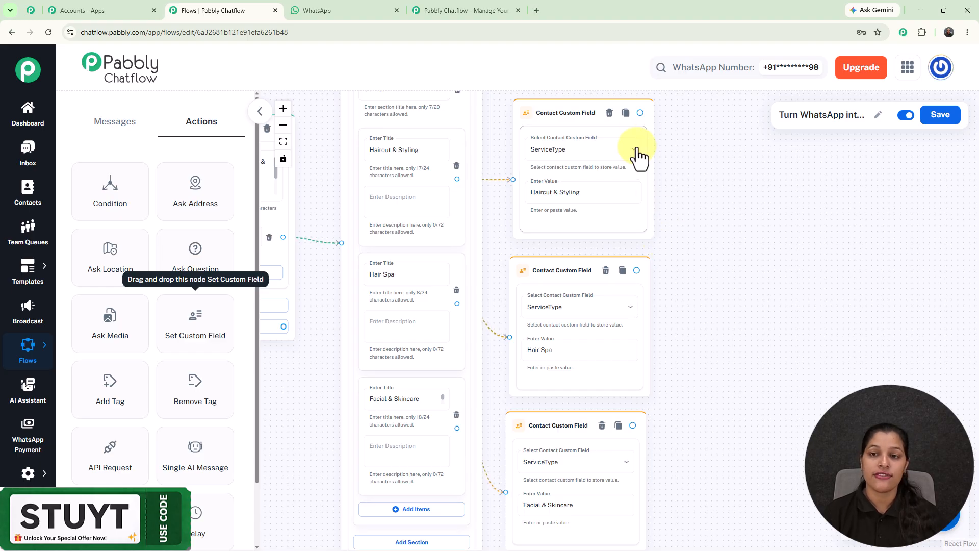
{"action": "left_click_drag", "start_coordinate": [639, 112], "coordinate": [741, 215]}
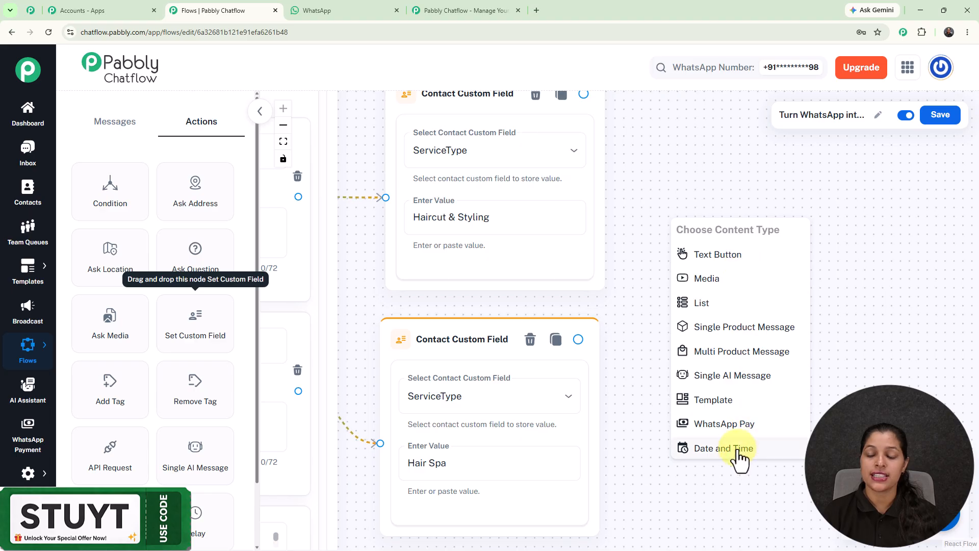
{"action": "left_click", "coordinate": [738, 449]}
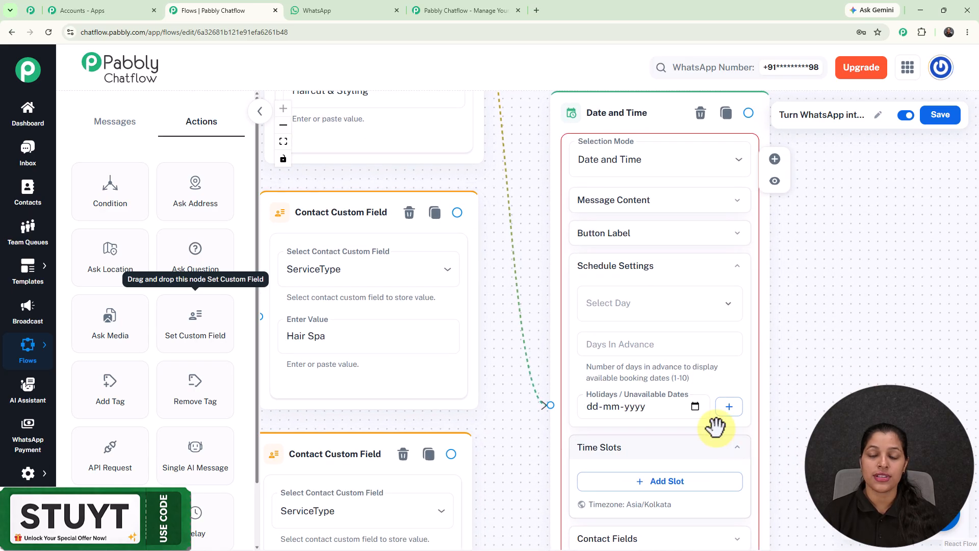
- Connect the outputs of the Hair Spa and Facial & Skincare custom field nodes to the Date and Time node
{"action": "scroll", "coordinate": [521, 420], "scroll_direction": "down", "scroll_amount": 3}
{"action": "left_click_drag", "start_coordinate": [440, 306], "coordinate": [539, 255]}
{"action": "left_click_drag", "start_coordinate": [816, 233], "coordinate": [714, 444]}
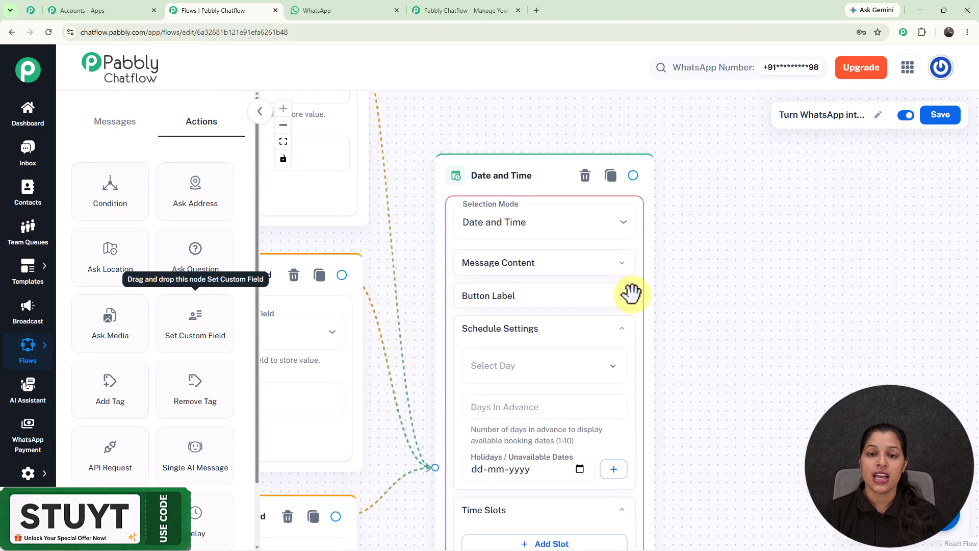
- Check the available Selection Mode options of the Date and Time node without changing the mode
{"action": "left_click", "coordinate": [528, 226]}
{"action": "left_click", "coordinate": [519, 230]}
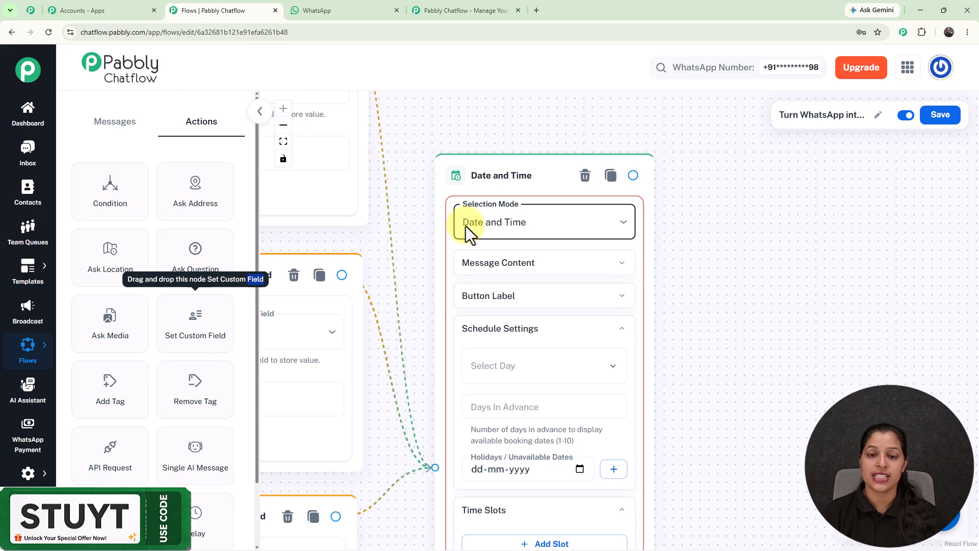
{"action": "left_click", "coordinate": [570, 230]}
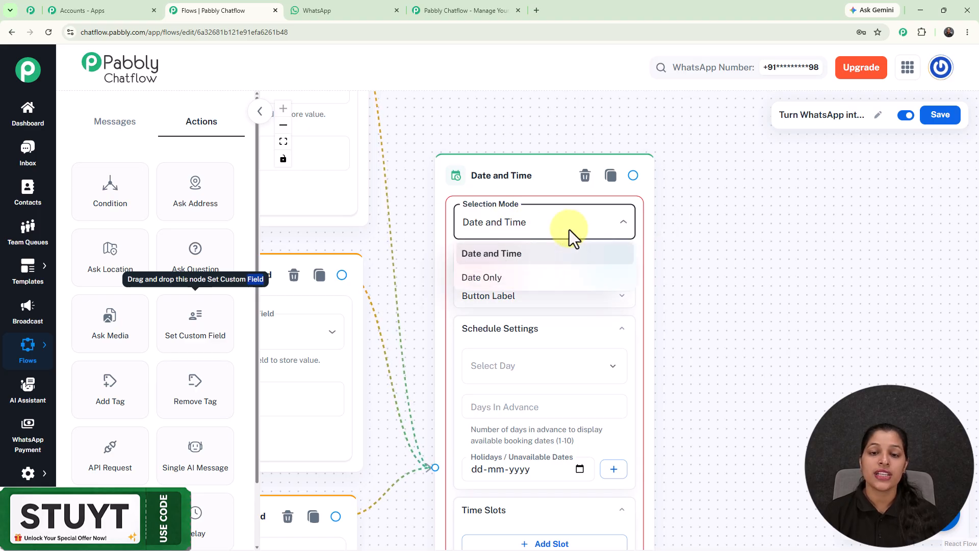
{"action": "left_click", "coordinate": [772, 232]}
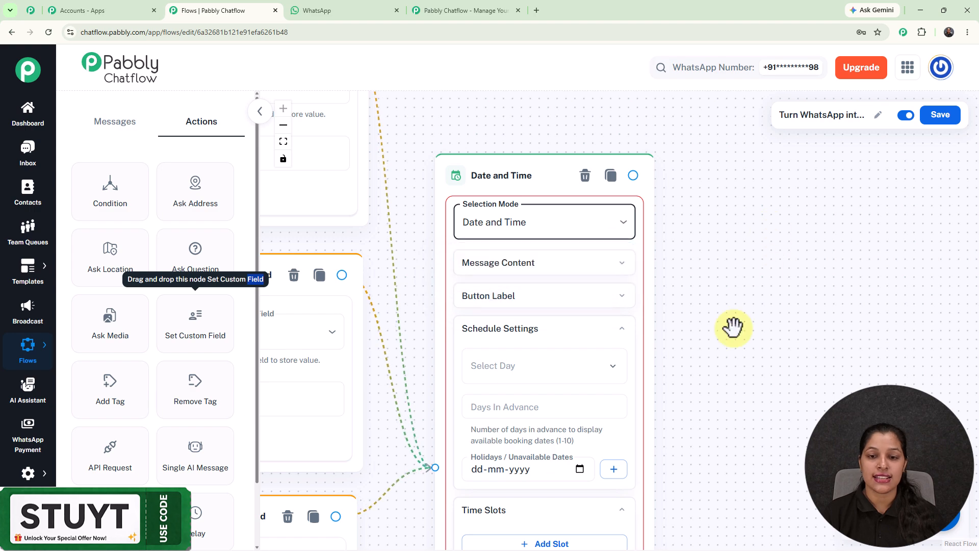
- Fill the body of the Date and Time node's message content with "🗓️ Please select your preferred date andtime"
{"action": "left_click_drag", "start_coordinate": [736, 323], "coordinate": [739, 203]}
{"action": "left_click", "coordinate": [567, 153]}
{"action": "left_click_drag", "start_coordinate": [621, 180], "coordinate": [672, 353]}
{"action": "left_click_drag", "start_coordinate": [772, 410], "coordinate": [743, 195]}
{"action": "left_click", "coordinate": [611, 205]}
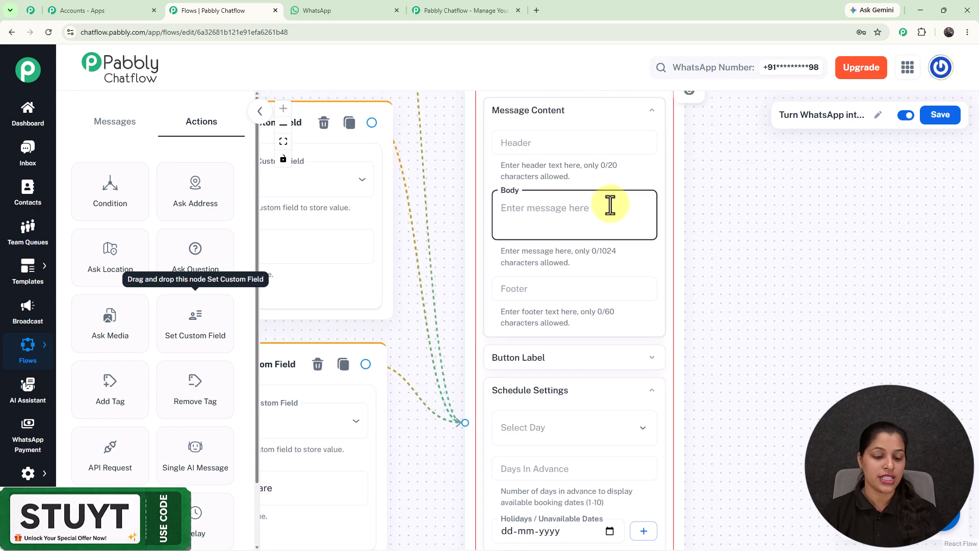
{"action": "type", "text": "📅 Please select your preferred date andtime"}
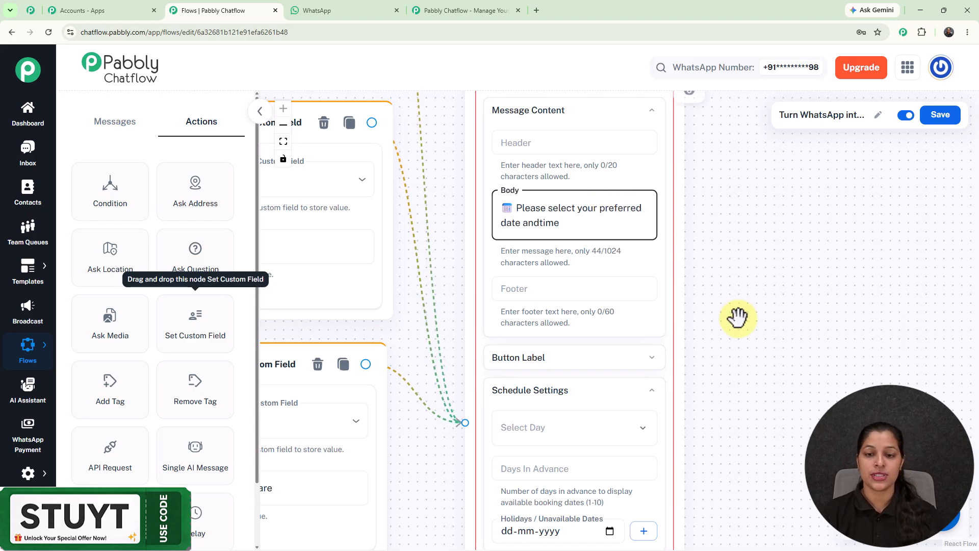
- Expand the Button Label settings of the Date and Time node and review the date and slot list button labels
{"action": "left_click_drag", "start_coordinate": [740, 317], "coordinate": [673, 157]}
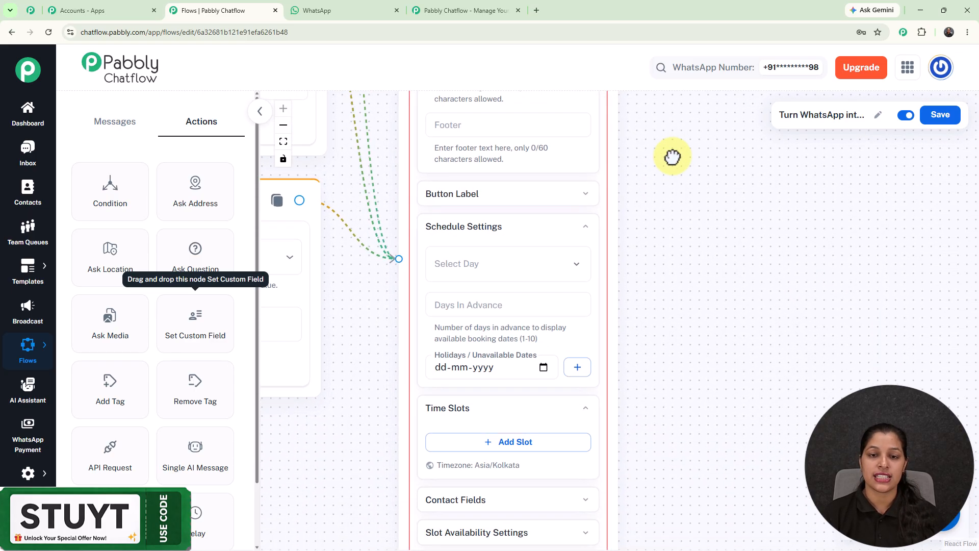
{"action": "left_click_drag", "start_coordinate": [514, 174], "coordinate": [599, 302]}
{"action": "left_click", "coordinate": [595, 328]}
{"action": "left_click_drag", "start_coordinate": [756, 391], "coordinate": [682, 202]}
{"action": "scroll", "coordinate": [748, 304], "scroll_direction": "down", "scroll_amount": 5}
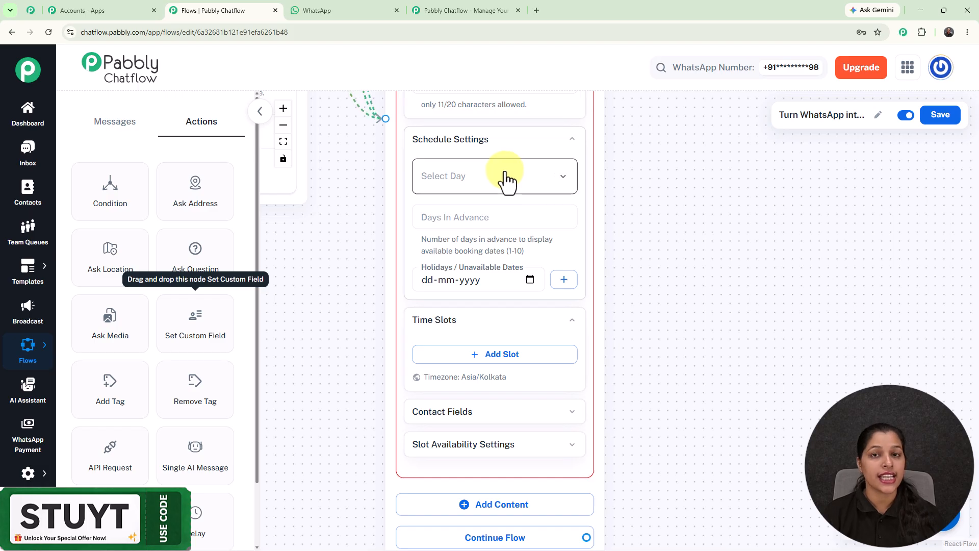
- Choose Mon and Tue as the available booking days and set Days In Advance to 3 in the schedule settings
{"action": "left_click", "coordinate": [504, 173]}
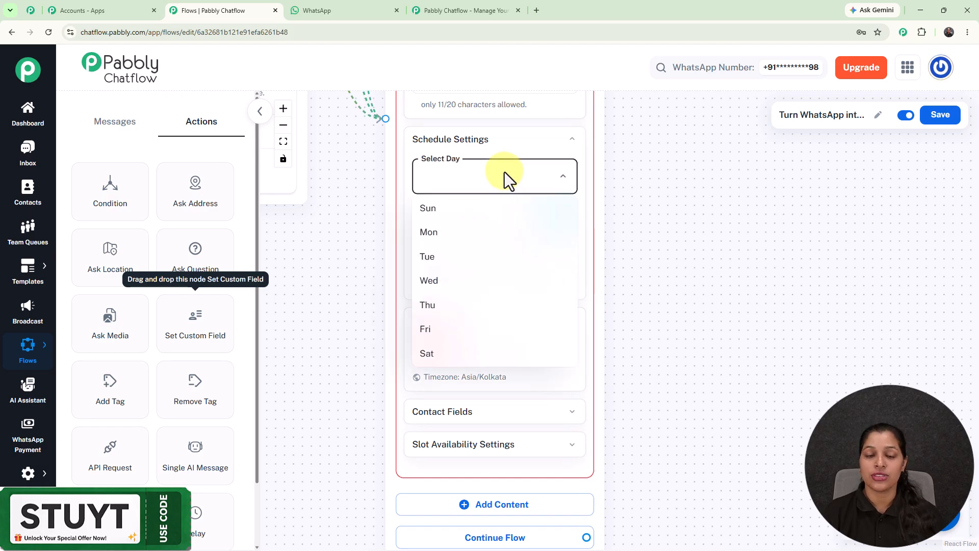
{"action": "left_click", "coordinate": [491, 178]}
{"action": "left_click", "coordinate": [444, 187]}
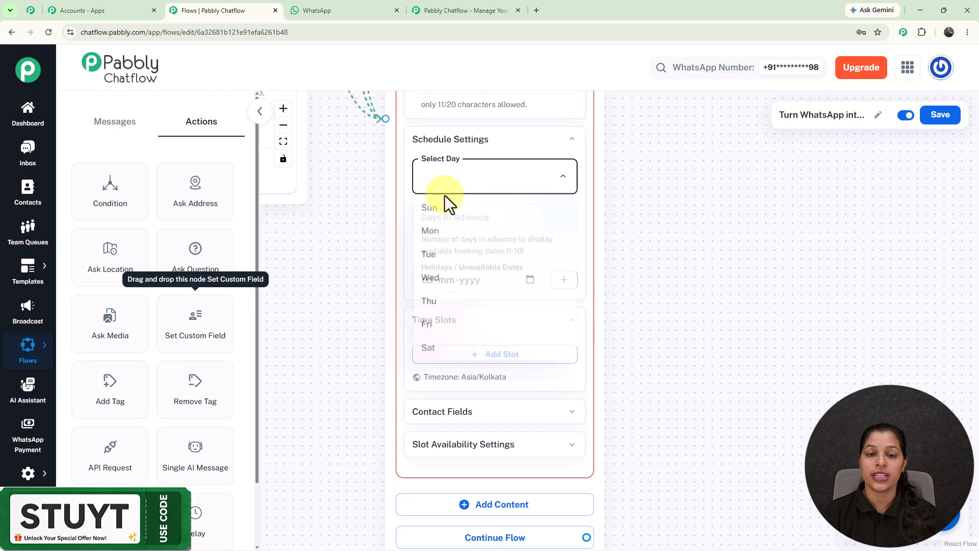
{"action": "left_click", "coordinate": [431, 233]}
{"action": "left_click", "coordinate": [469, 182]}
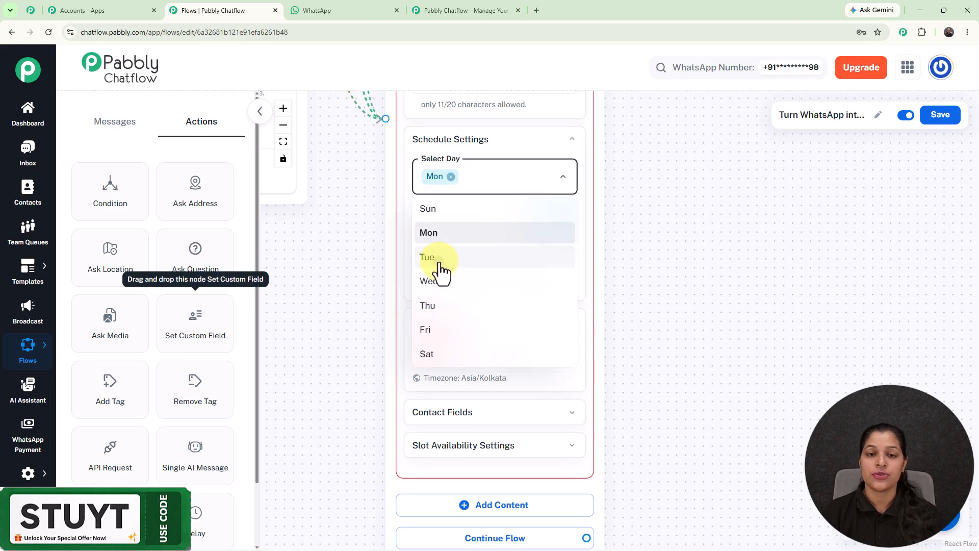
{"action": "left_click", "coordinate": [439, 258]}
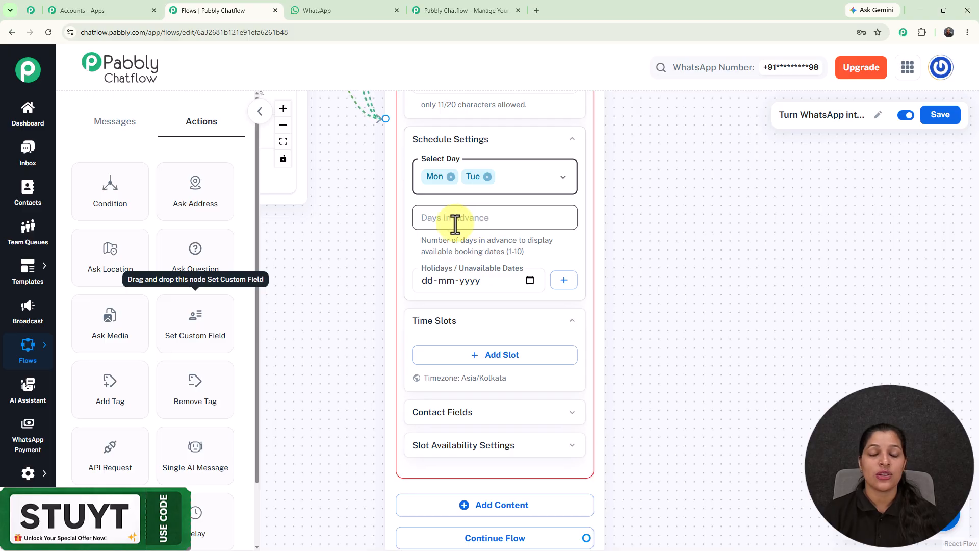
{"action": "left_click", "coordinate": [519, 223]}
{"action": "type", "text": "3"}
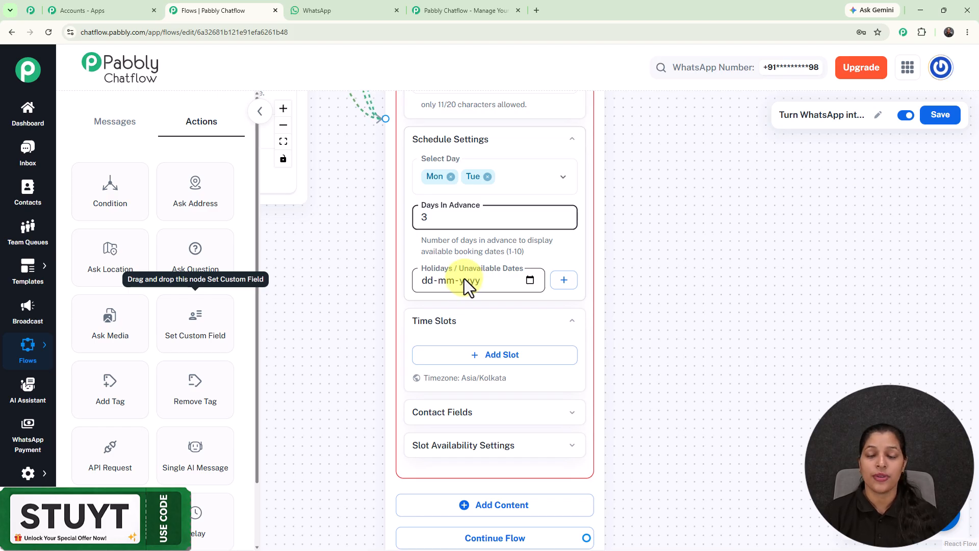
- Add a time slot to the Date and Time node and set its start time to 10:00
{"action": "left_click_drag", "start_coordinate": [683, 398], "coordinate": [667, 266]}
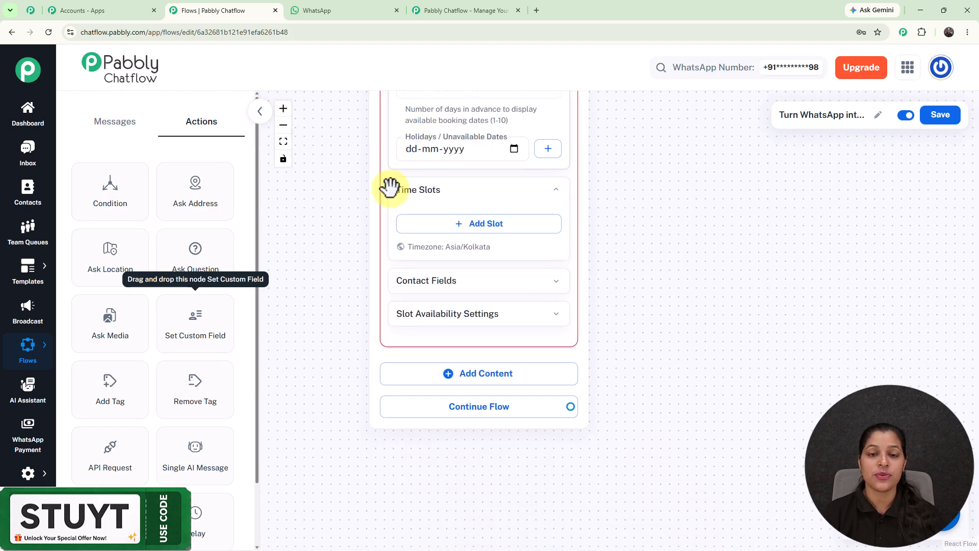
{"action": "left_click", "coordinate": [474, 225]}
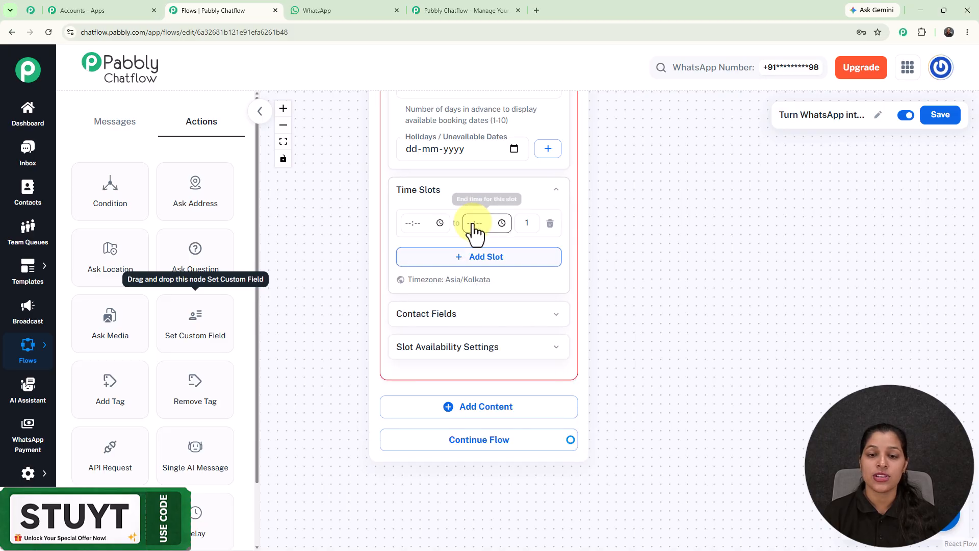
{"action": "left_click", "coordinate": [439, 225]}
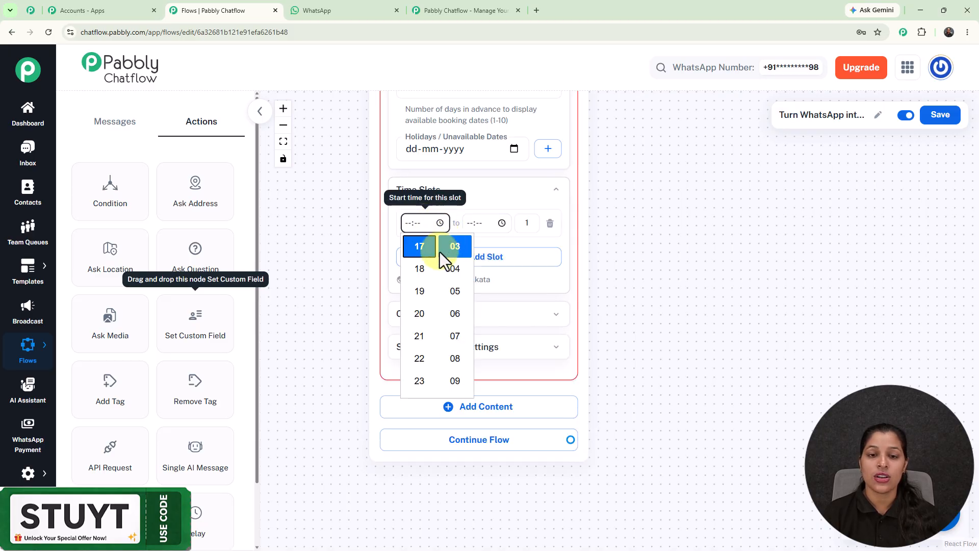
{"action": "scroll", "coordinate": [419, 301], "scroll_direction": "up", "scroll_amount": 3}
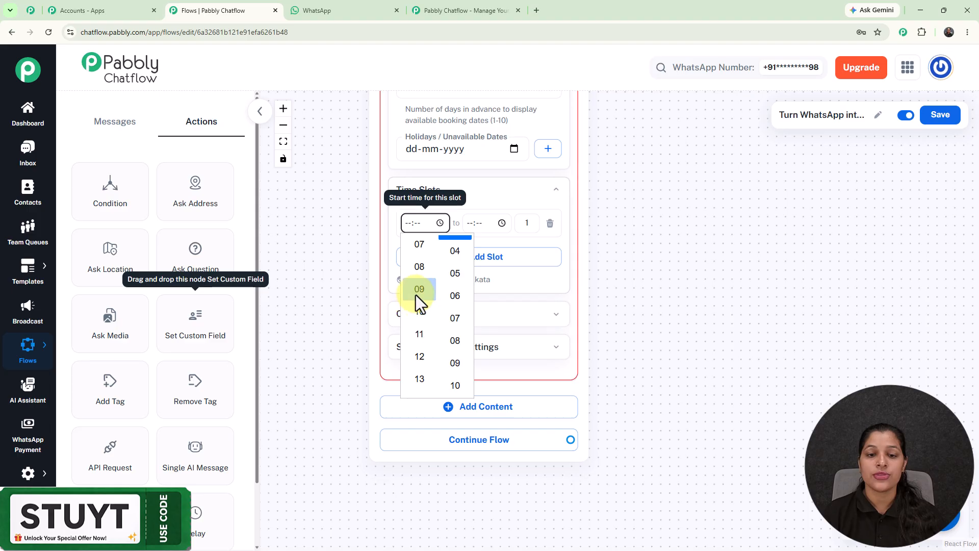
{"action": "left_click", "coordinate": [424, 309]}
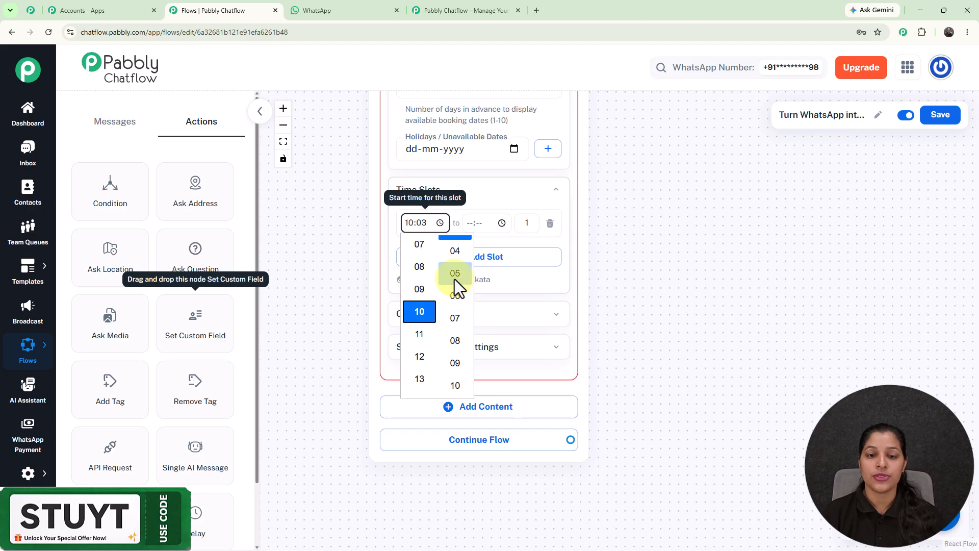
{"action": "scroll", "coordinate": [455, 279], "scroll_direction": "up", "scroll_amount": 2}
{"action": "left_click", "coordinate": [455, 245]}
- Set the end time of the new time slot to 11:00
{"action": "left_click", "coordinate": [470, 225]}
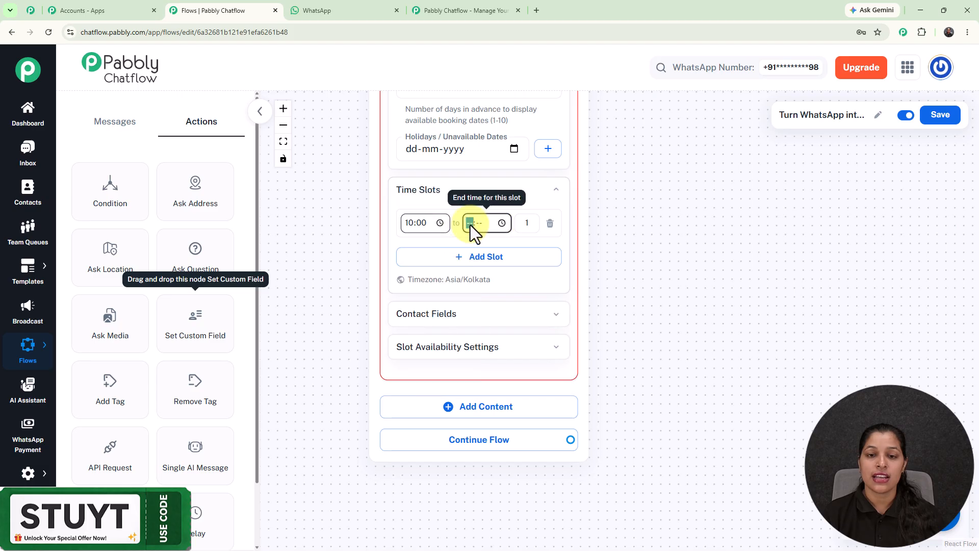
{"action": "left_click", "coordinate": [499, 223]}
{"action": "scroll", "coordinate": [485, 298], "scroll_direction": "up", "scroll_amount": 4}
{"action": "left_click", "coordinate": [483, 329]}
{"action": "scroll", "coordinate": [513, 276], "scroll_direction": "up", "scroll_amount": 5}
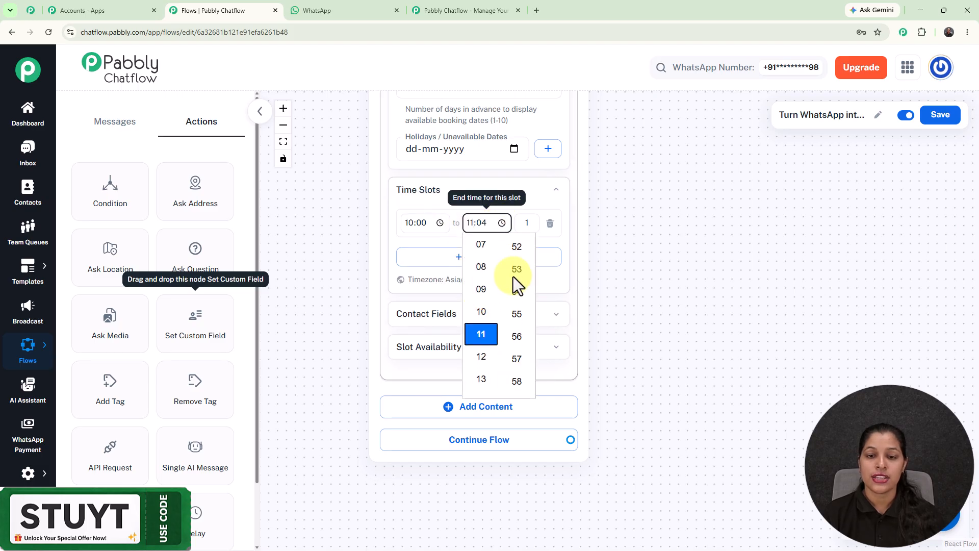
{"action": "scroll", "coordinate": [514, 360], "scroll_direction": "down", "scroll_amount": 2}
{"action": "left_click", "coordinate": [517, 326]}
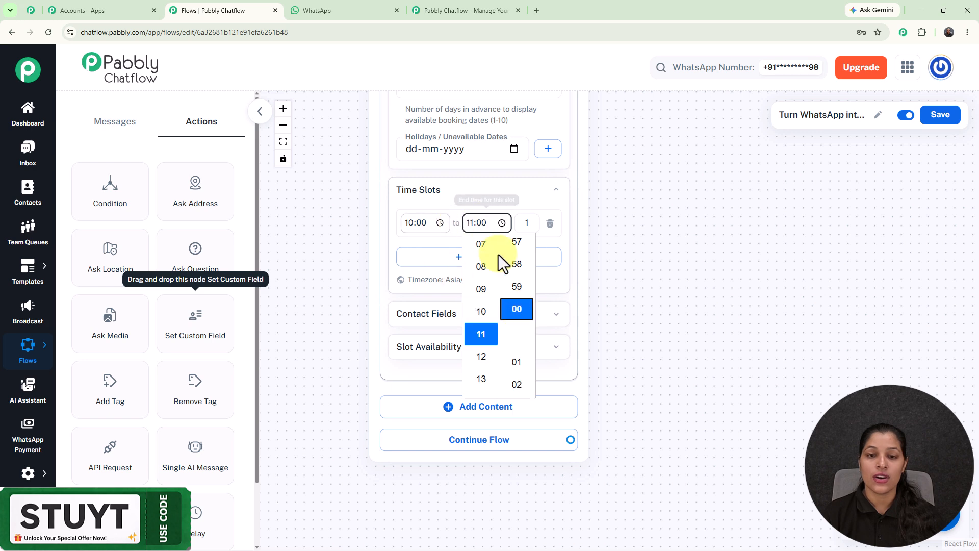
{"action": "left_click", "coordinate": [685, 263]}
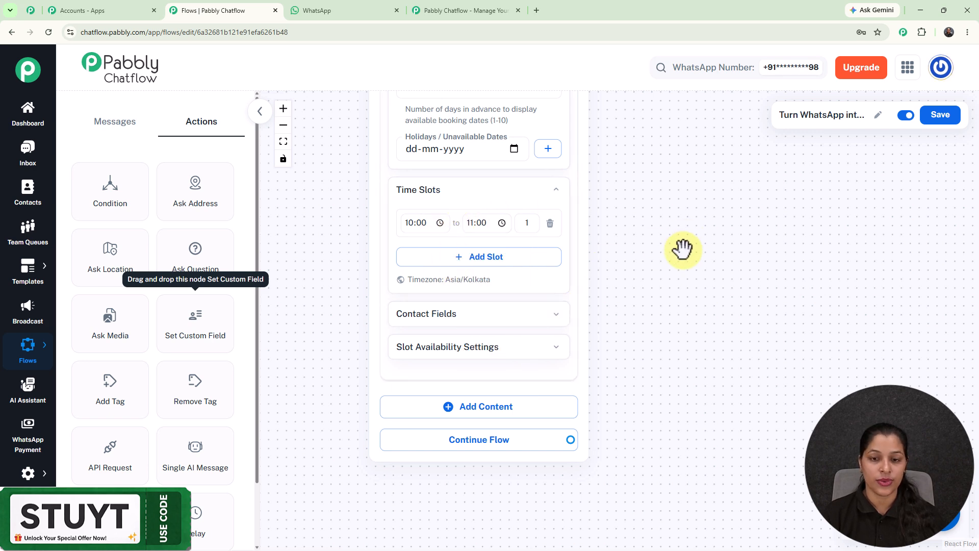
- Store the booked date in the AppointmentDate contact field and the booked time slot in AppointmentTime
{"action": "left_click", "coordinate": [530, 322]}
{"action": "scroll", "coordinate": [706, 286], "scroll_direction": "down", "scroll_amount": 3}
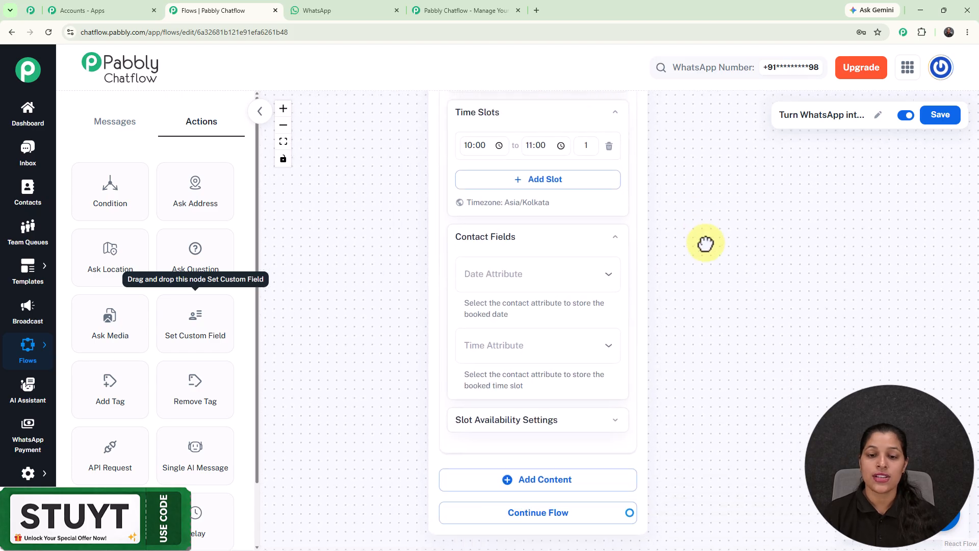
{"action": "left_click", "coordinate": [510, 244]}
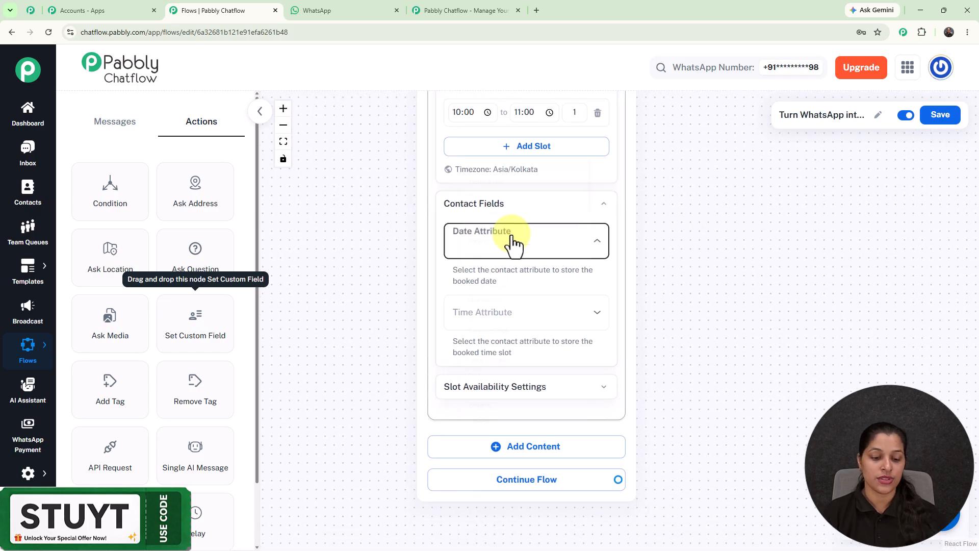
{"action": "left_click", "coordinate": [545, 372]}
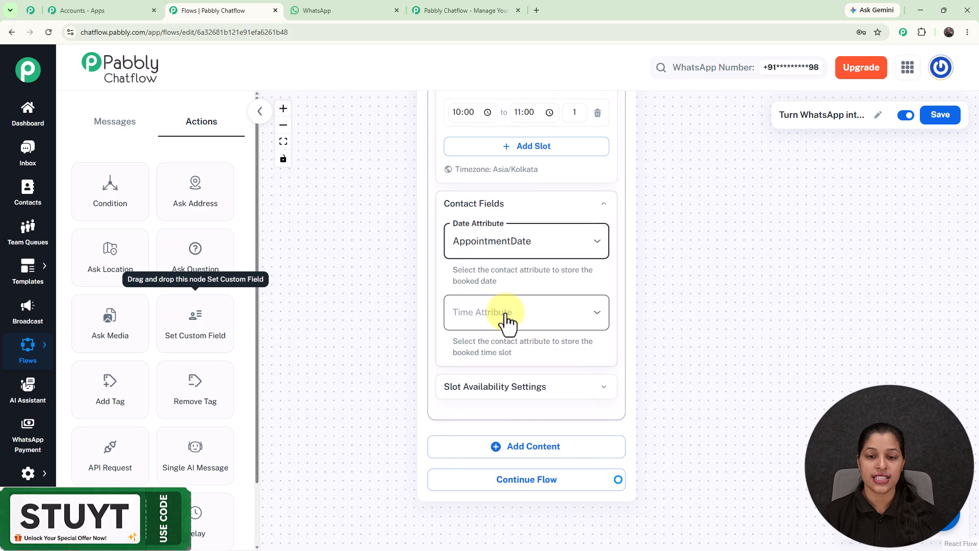
{"action": "left_click", "coordinate": [509, 325]}
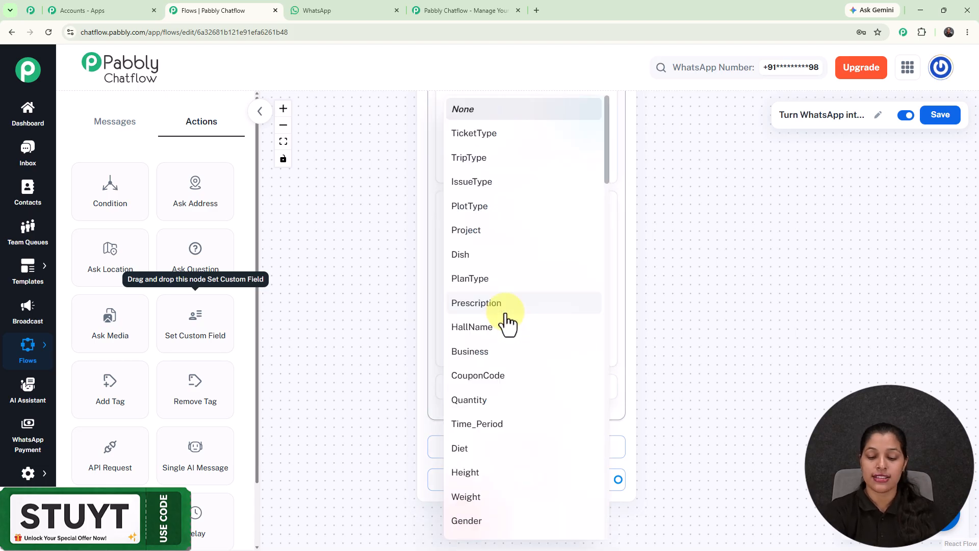
{"action": "scroll", "coordinate": [508, 324], "scroll_direction": "down", "scroll_amount": 15}
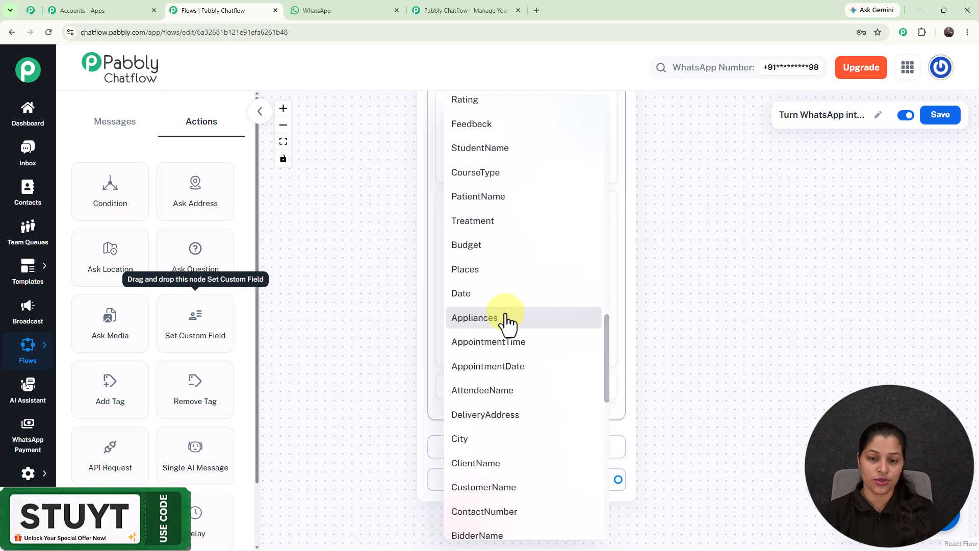
{"action": "left_click", "coordinate": [505, 342]}
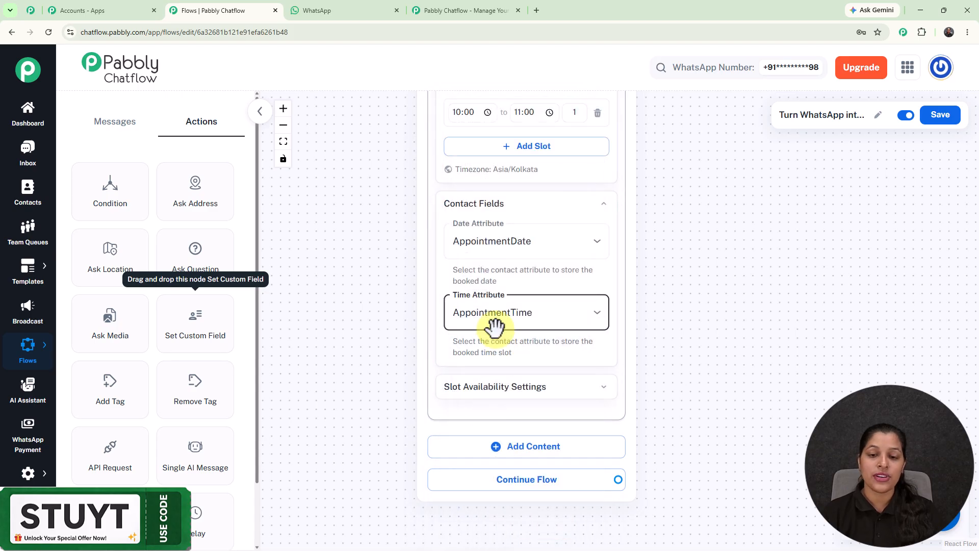
- Expand the Slot Availability Settings and review the fully booked message, the option to hide booked slots and the connected nodes
{"action": "left_click", "coordinate": [568, 398]}
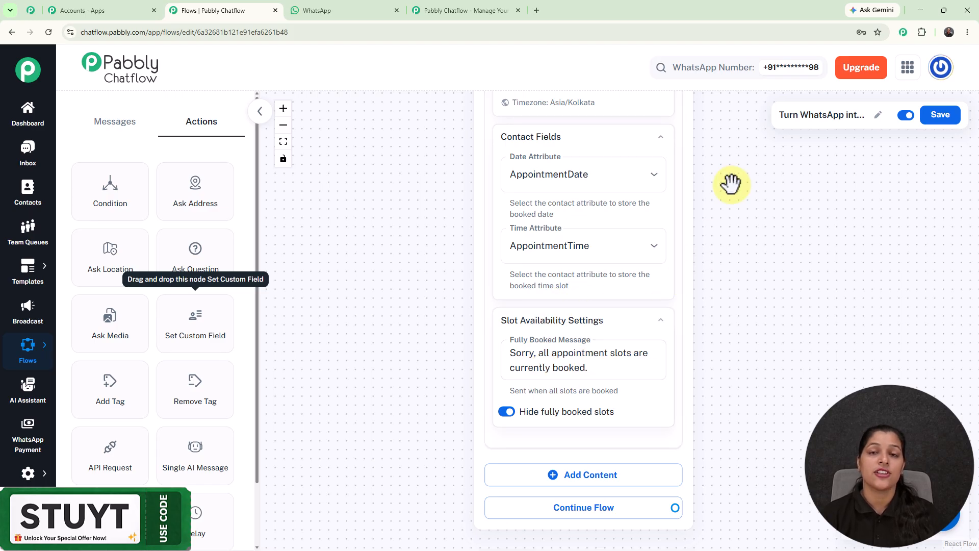
{"action": "scroll", "coordinate": [738, 183], "scroll_direction": "down", "scroll_amount": 5}
{"action": "left_click_drag", "start_coordinate": [738, 184], "coordinate": [571, 387]}
{"action": "left_click_drag", "start_coordinate": [540, 295], "coordinate": [535, 142]}
{"action": "left_click_drag", "start_coordinate": [604, 171], "coordinate": [671, 371]}
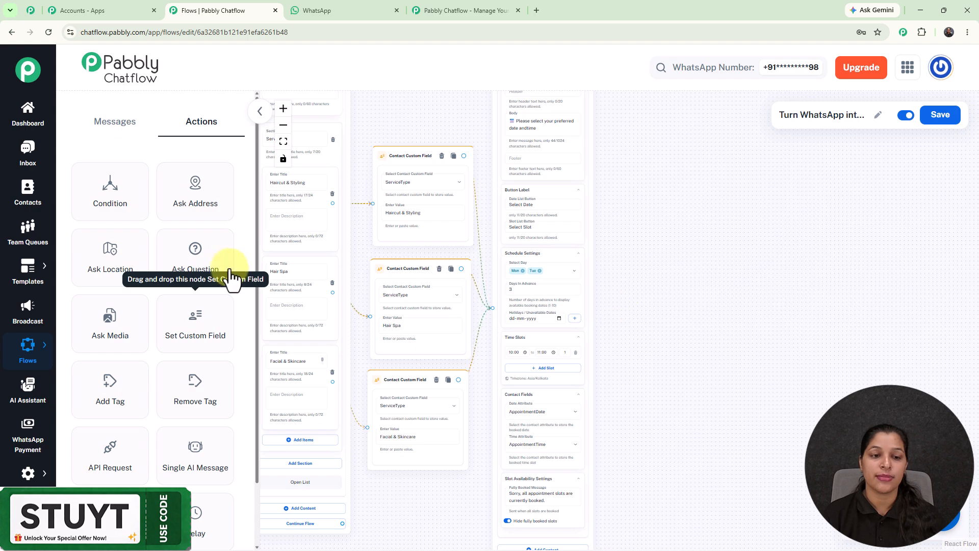
- Add an Ask Question node connected after the Date and Time node, with the message "👤 Kindly share your name."
{"action": "left_click_drag", "start_coordinate": [204, 262], "coordinate": [658, 194]}
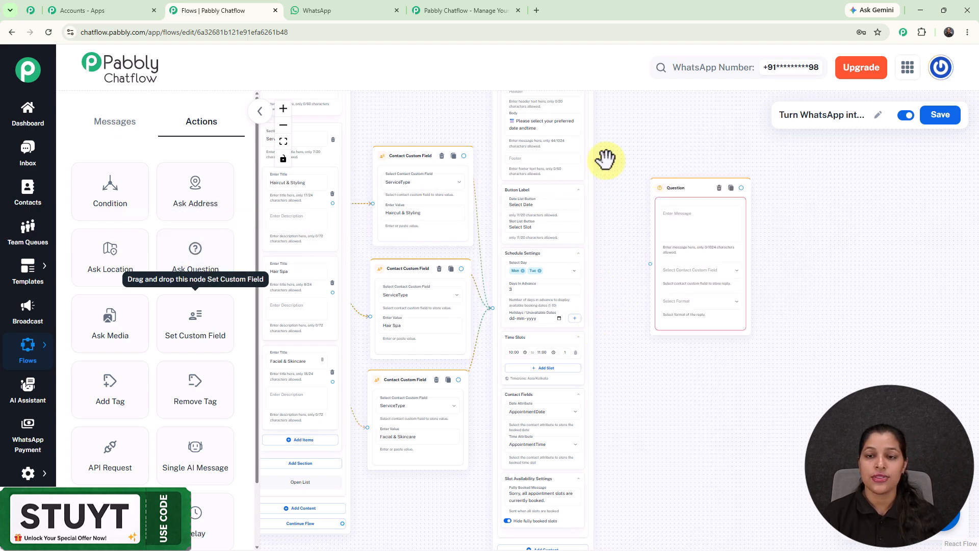
{"action": "left_click_drag", "start_coordinate": [601, 135], "coordinate": [564, 244]}
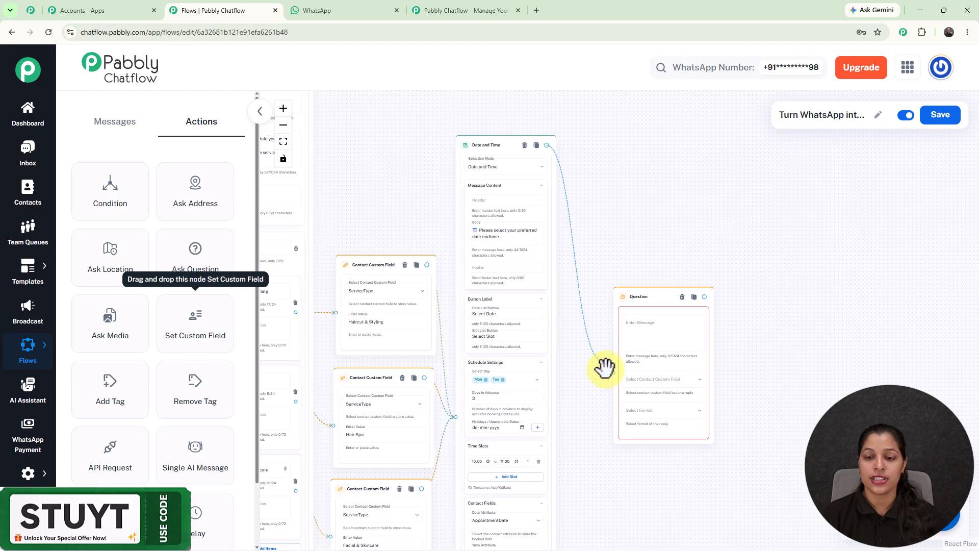
{"action": "left_click", "coordinate": [675, 330]}
{"action": "scroll", "coordinate": [674, 328], "scroll_direction": "up", "scroll_amount": 2}
{"action": "scroll", "coordinate": [674, 328], "scroll_direction": "up", "scroll_amount": 1}
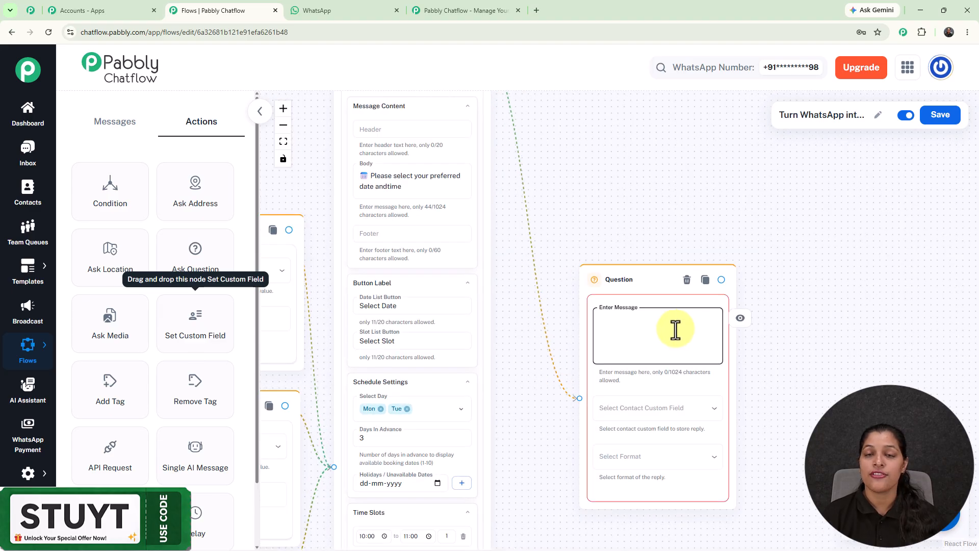
{"action": "type", "text": "👤 Kindly share your name."}
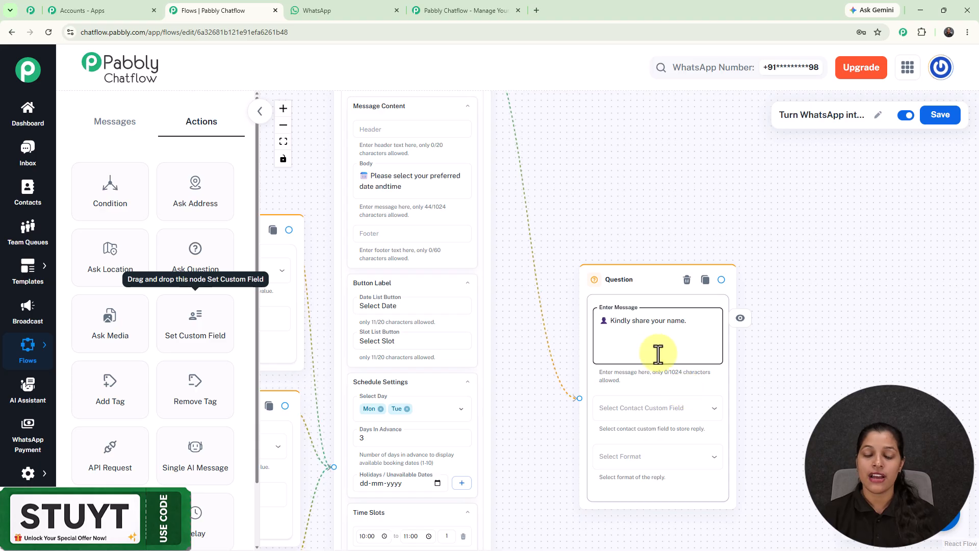
- Store the Question node's reply in the FullName custom field with the format Any, and move the node slightly up
{"action": "left_click", "coordinate": [652, 416]}
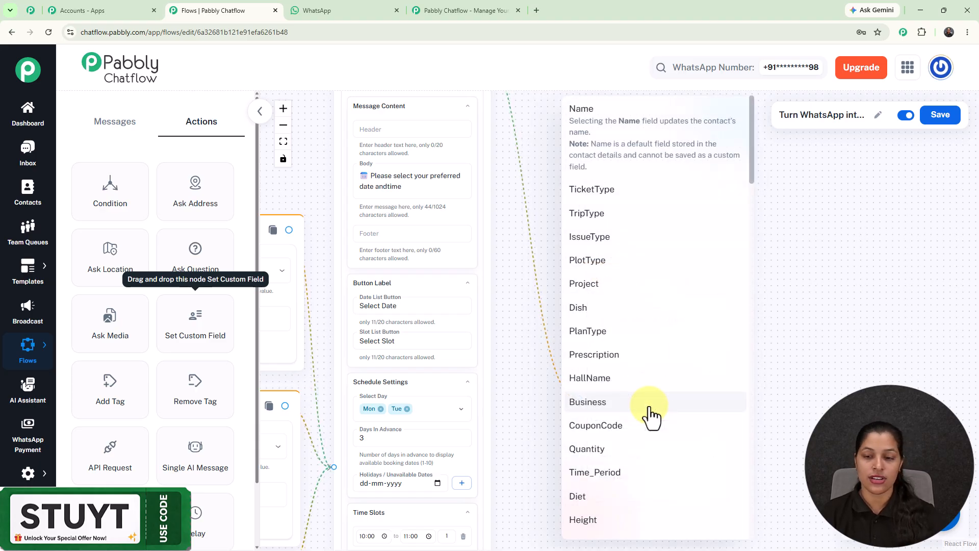
{"action": "scroll", "coordinate": [650, 415], "scroll_direction": "down", "scroll_amount": 5}
{"action": "left_click", "coordinate": [634, 321]}
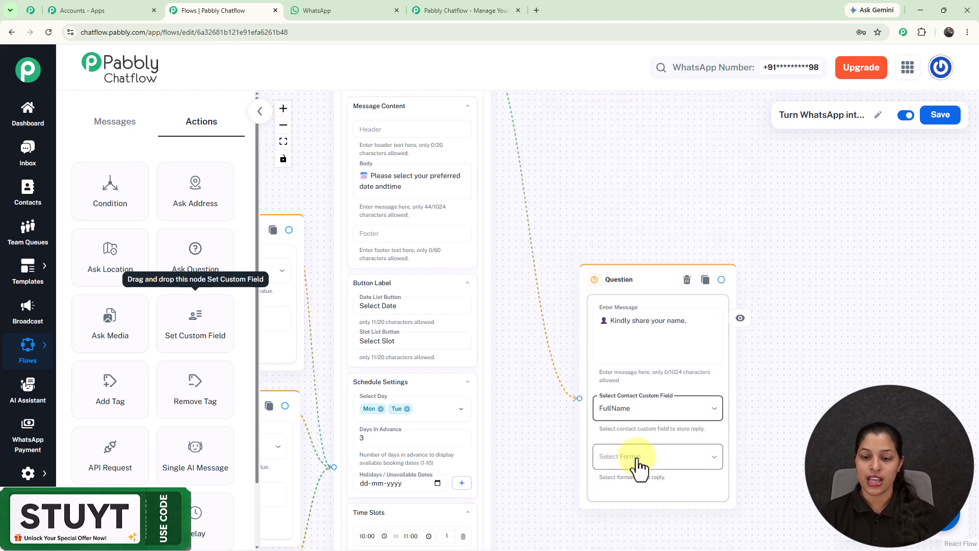
{"action": "left_click", "coordinate": [634, 464]}
{"action": "left_click", "coordinate": [602, 384]}
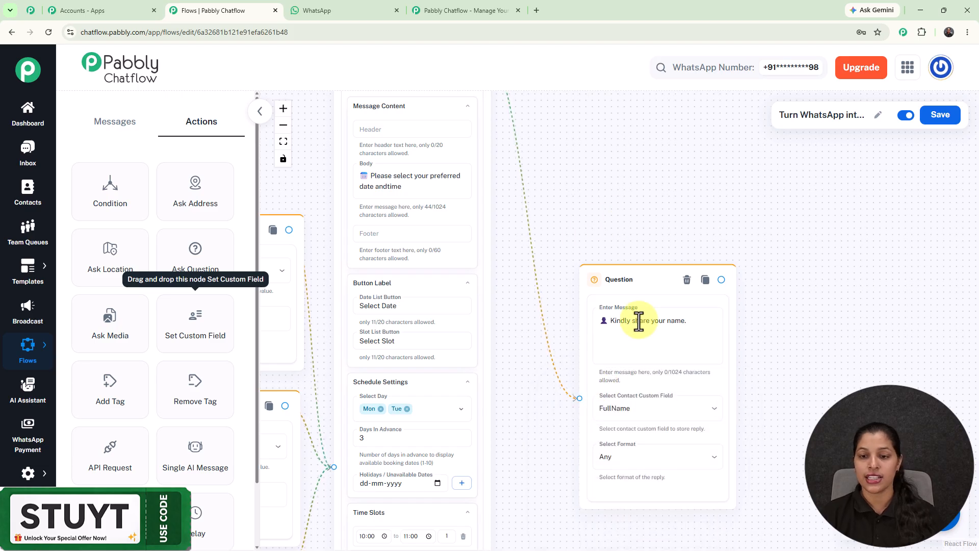
{"action": "left_click_drag", "start_coordinate": [647, 279], "coordinate": [635, 220]}
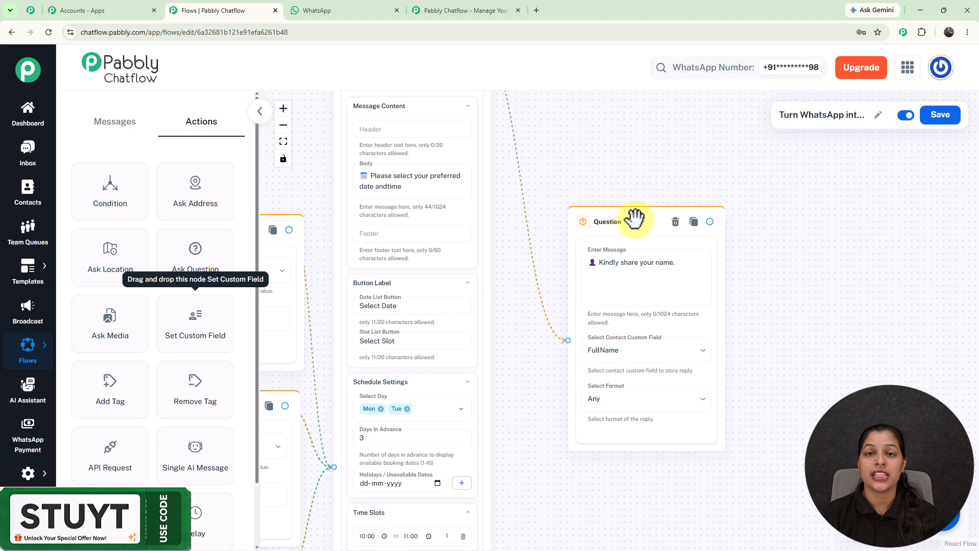
- Connect the Question node to a new Text Button node with the message "✅ _Thank you! Your appointment request has been received._"
{"action": "left_click", "coordinate": [708, 222]}
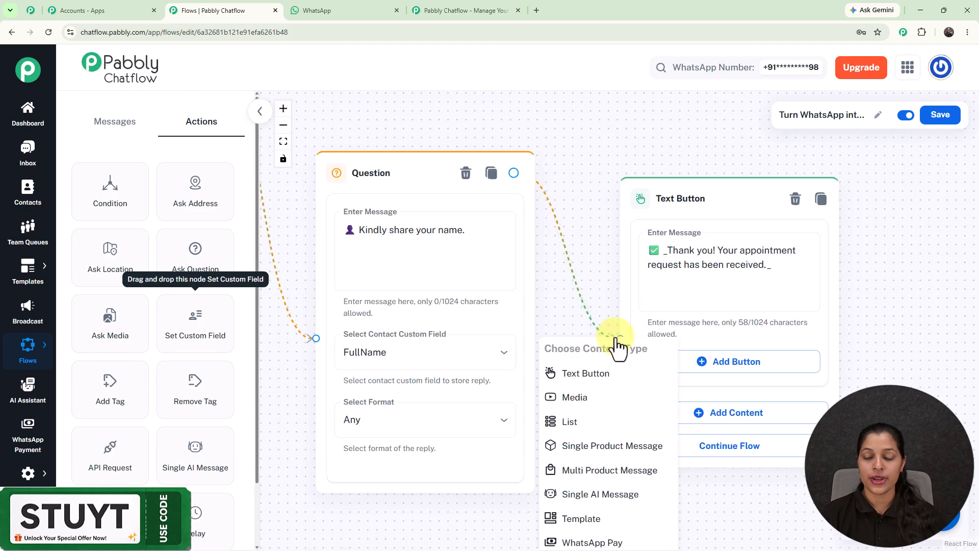
{"action": "left_click", "coordinate": [572, 191]}
{"action": "scroll", "coordinate": [569, 184], "scroll_direction": "down", "scroll_amount": 10}
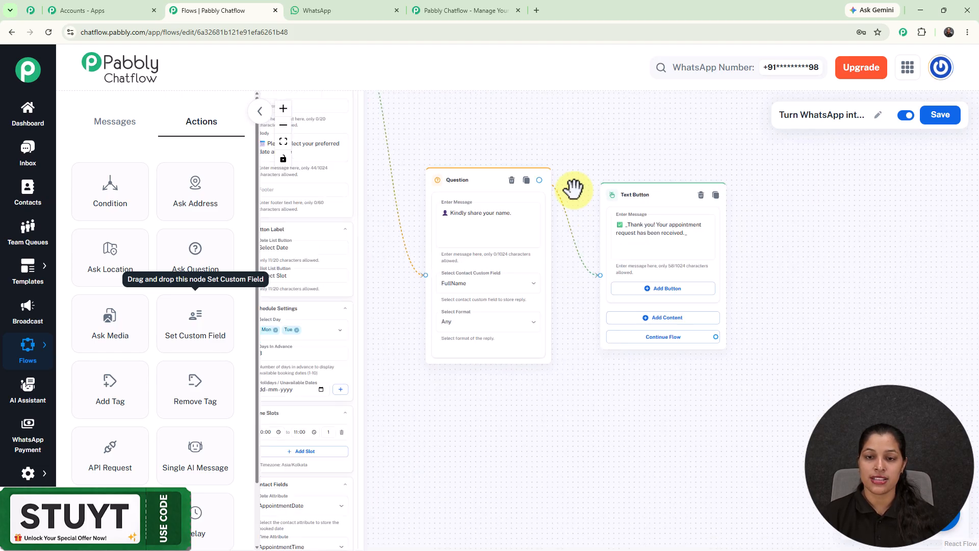
- Review the whole flow from the trigger to the thank-you message and save it
{"action": "left_click_drag", "start_coordinate": [558, 160], "coordinate": [708, 188]}
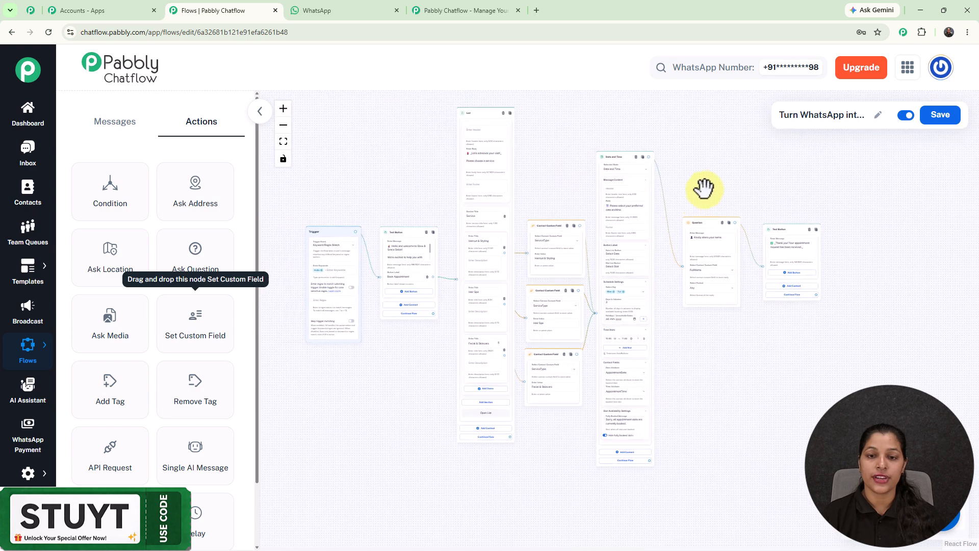
{"action": "scroll", "coordinate": [695, 195], "scroll_direction": "up", "scroll_amount": 1}
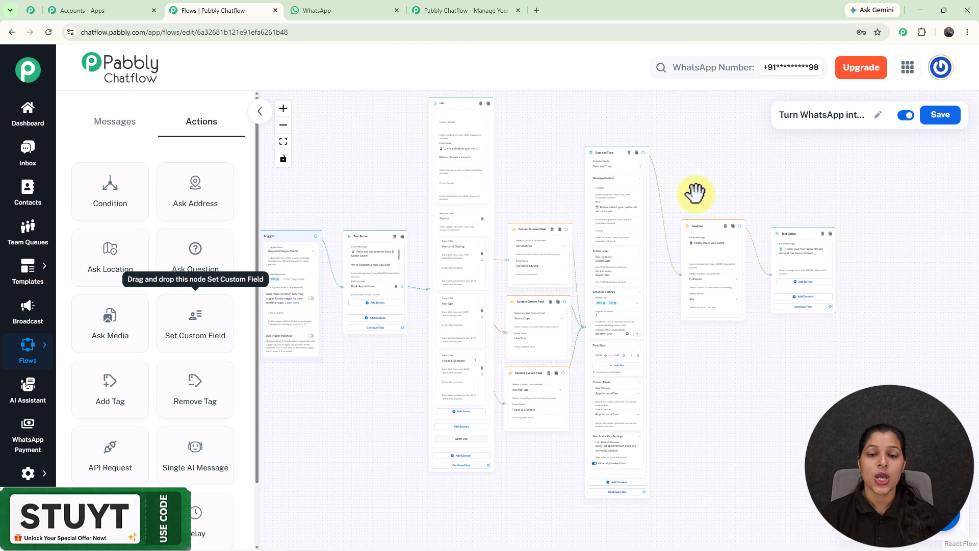
{"action": "left_click_drag", "start_coordinate": [695, 193], "coordinate": [720, 193]}
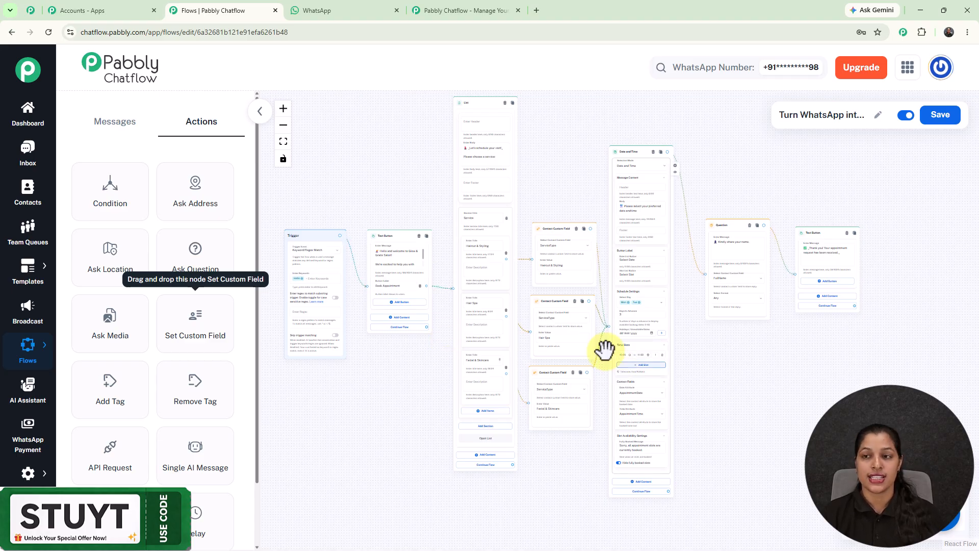
{"action": "left_click", "coordinate": [952, 122]}
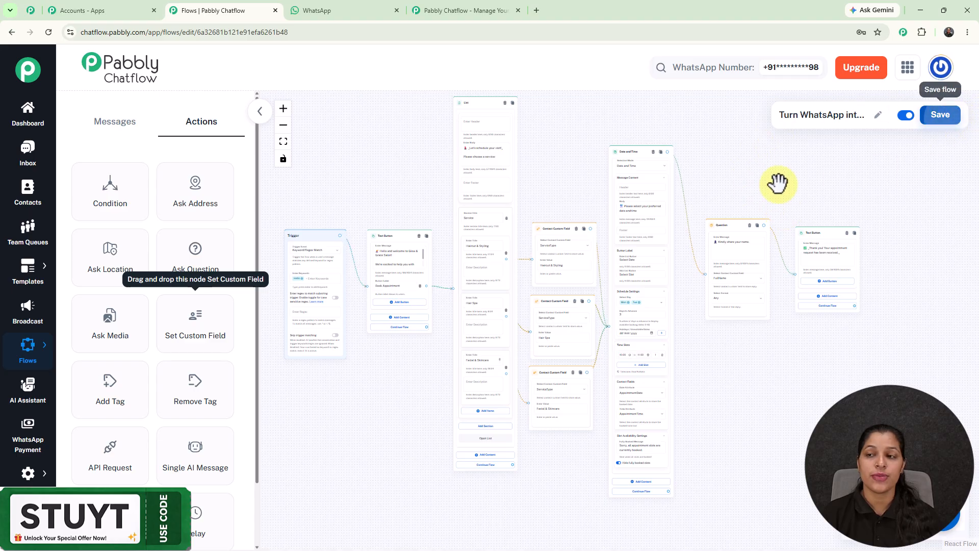